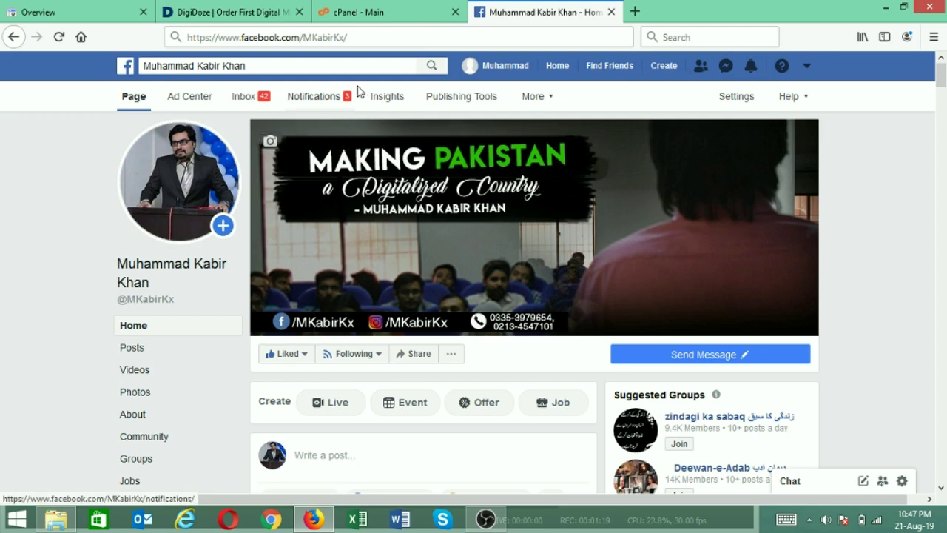
Check the Facebook page handle in the address bar, then switch to the cPanel - Main tab
click(370, 36)
drag(303, 37, 372, 41)
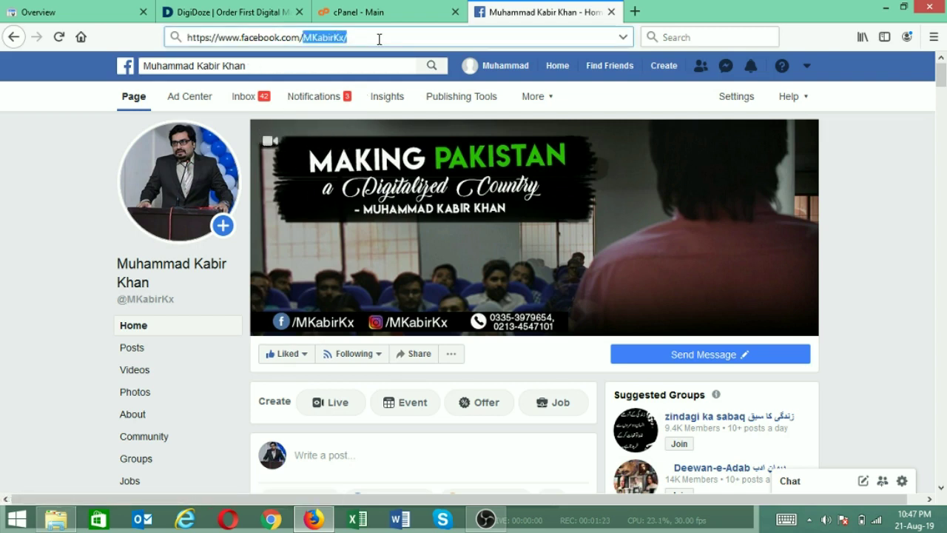
click(379, 38)
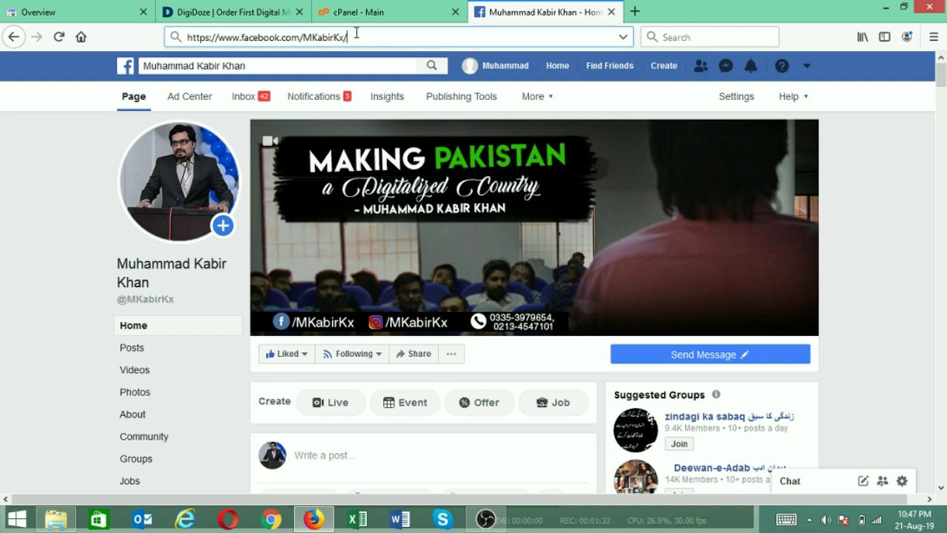
drag(348, 37, 303, 37)
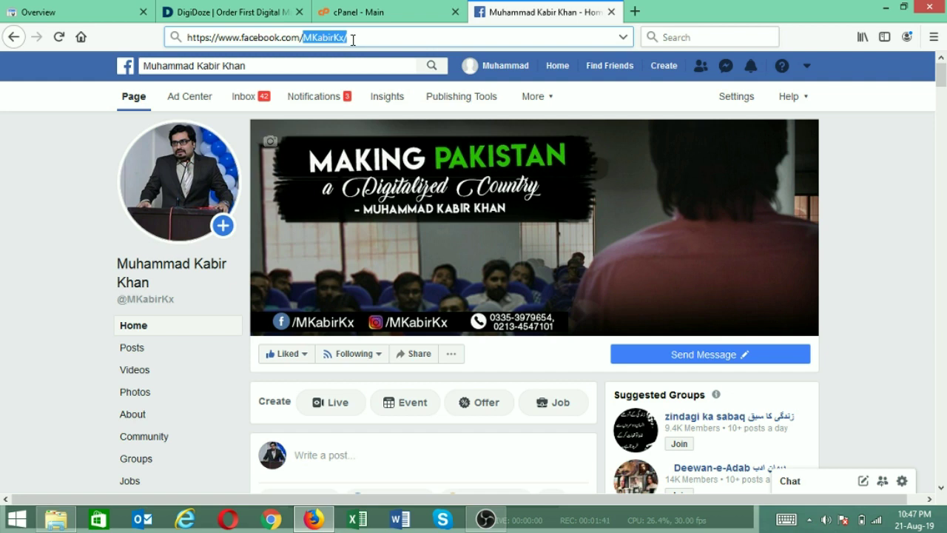
click(353, 39)
click(1, 248)
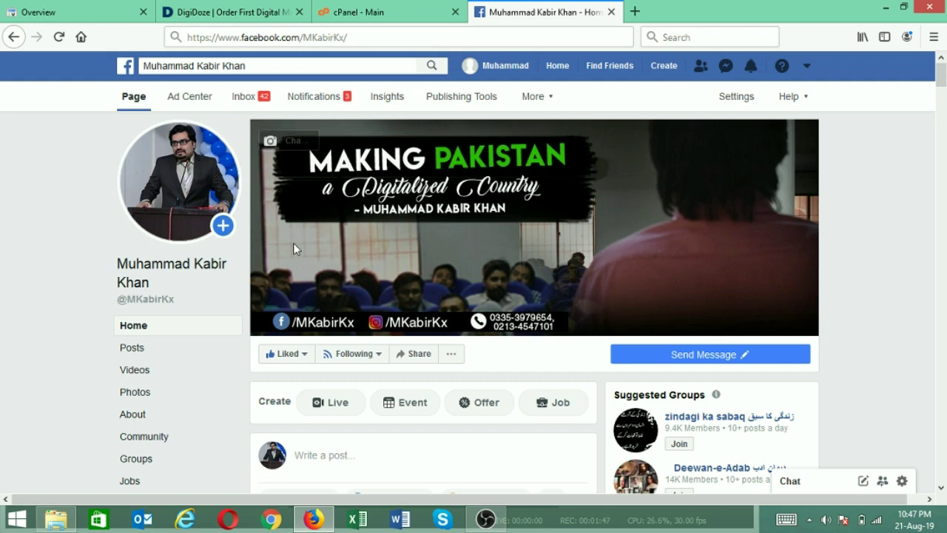
click(412, 6)
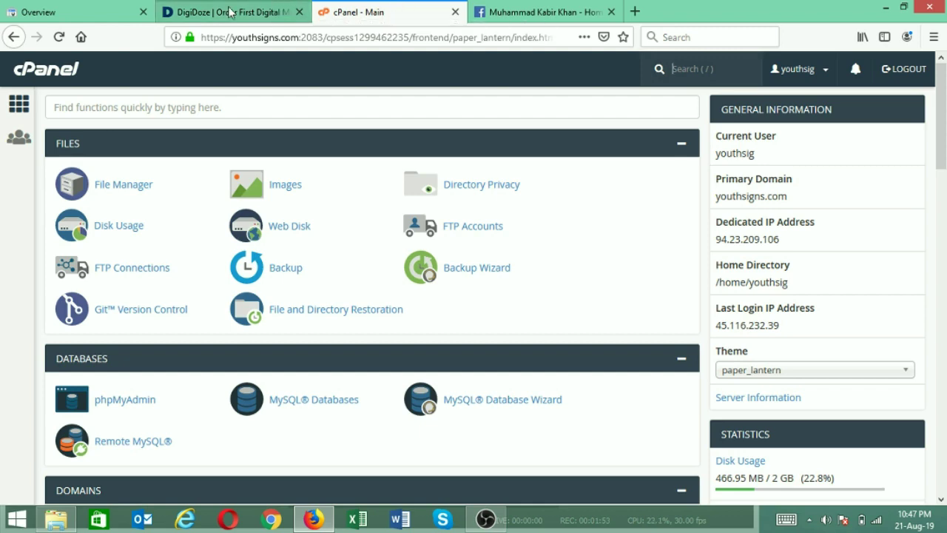
click(67, 9)
click(398, 6)
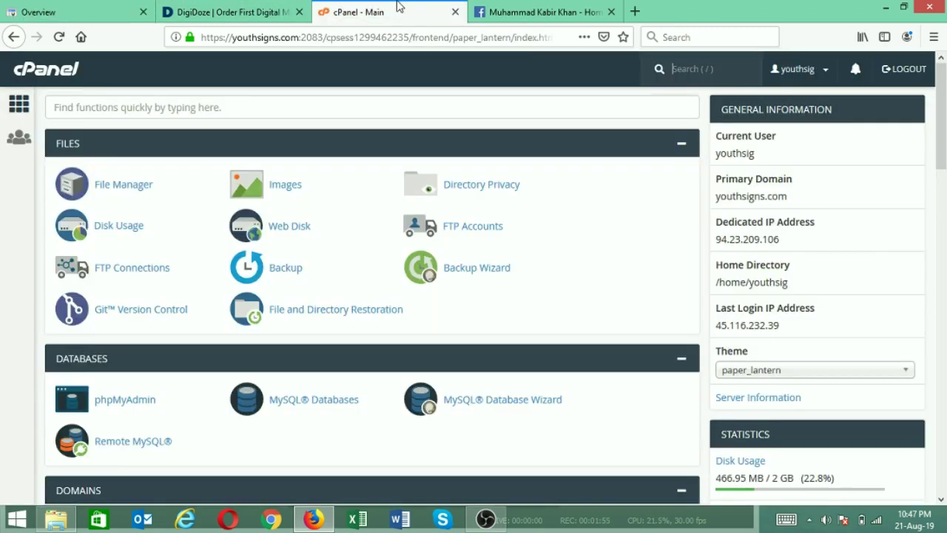
click(557, 8)
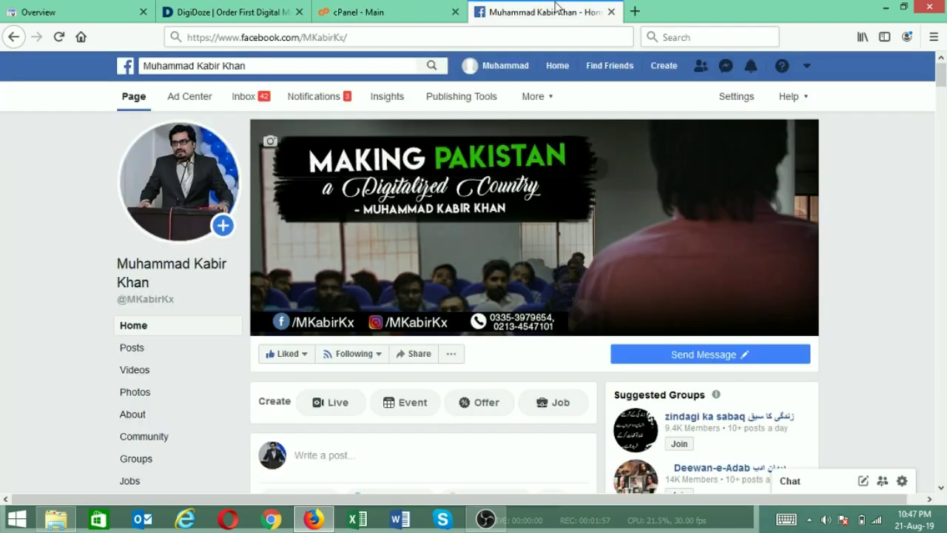
click(378, 4)
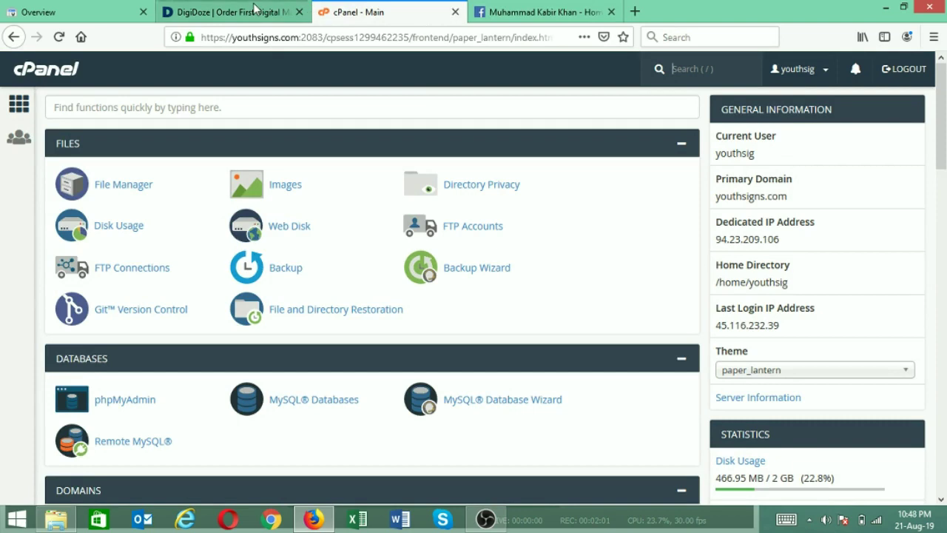
click(297, 10)
click(348, 7)
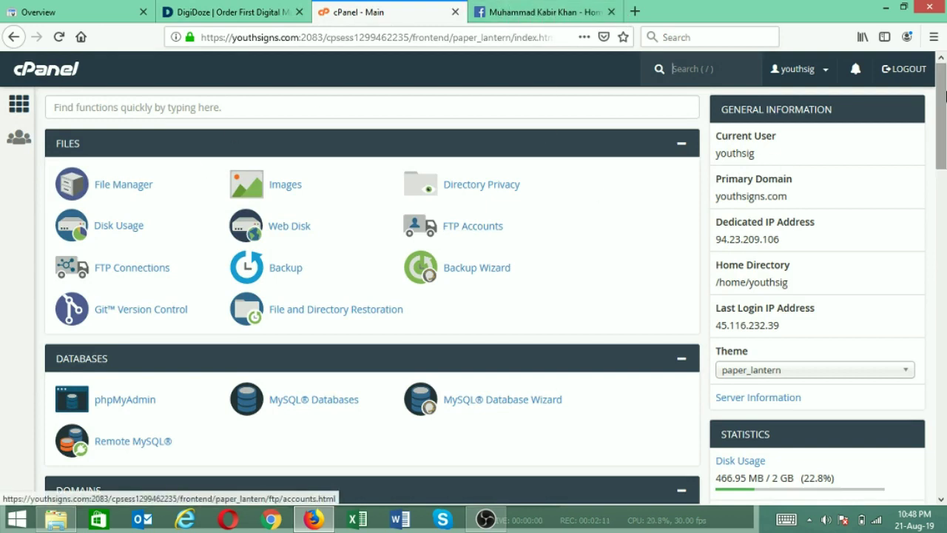
drag(945, 88, 945, 71)
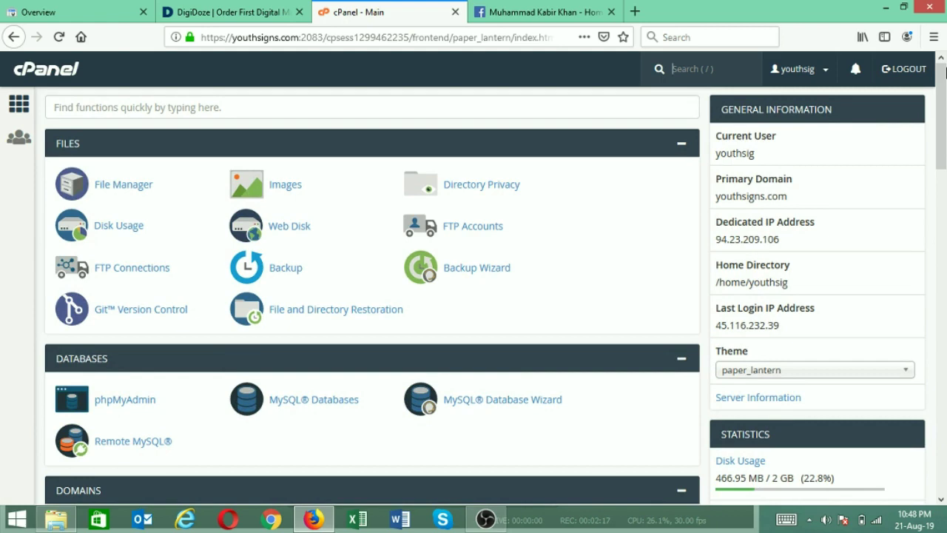
drag(945, 70, 945, 71)
scroll(1, 307, down, 3)
scroll(2, 306, down, 10)
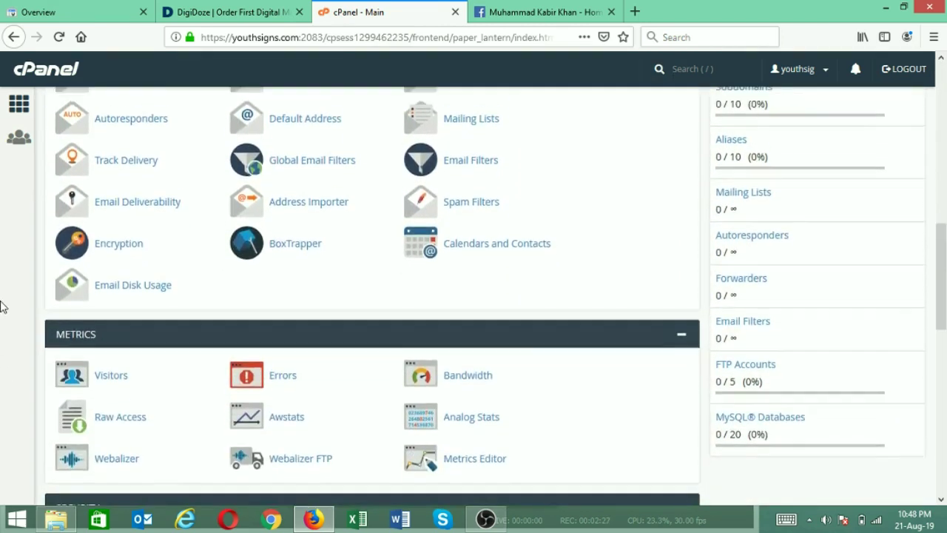
scroll(2, 307, up, 15)
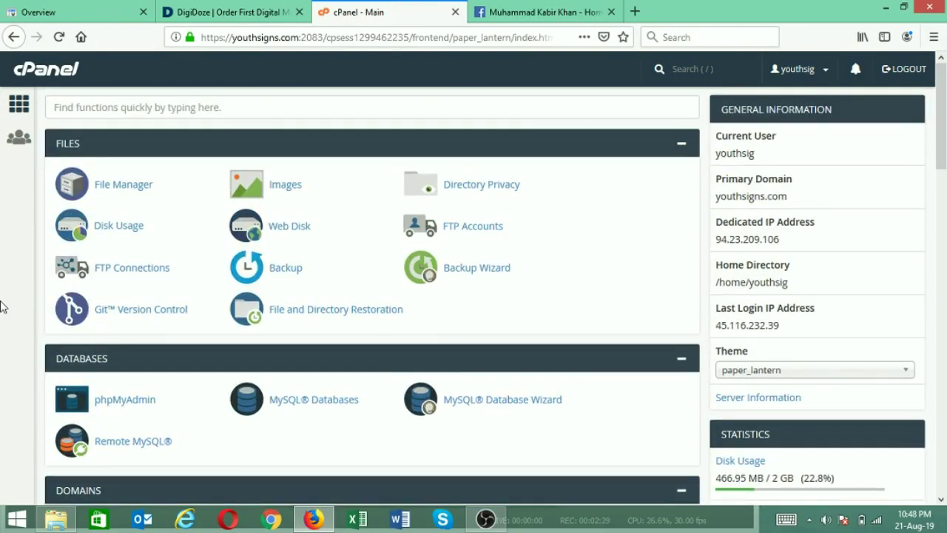
scroll(2, 306, down, 4)
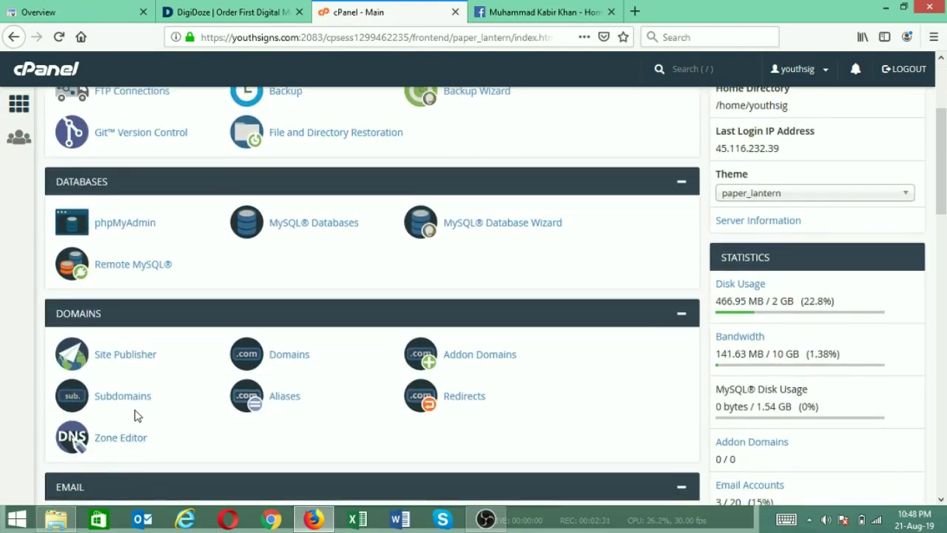
click(133, 406)
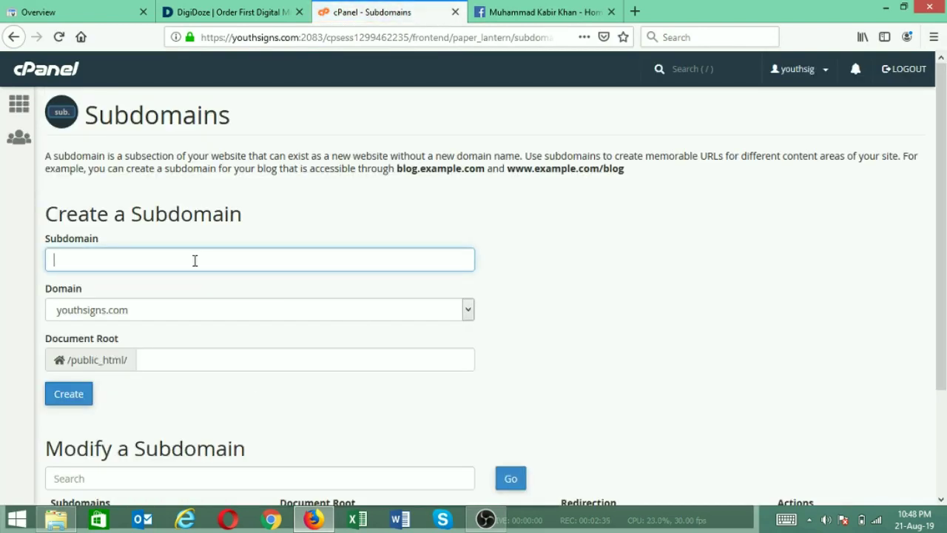
text(p)
key(BackSpace)
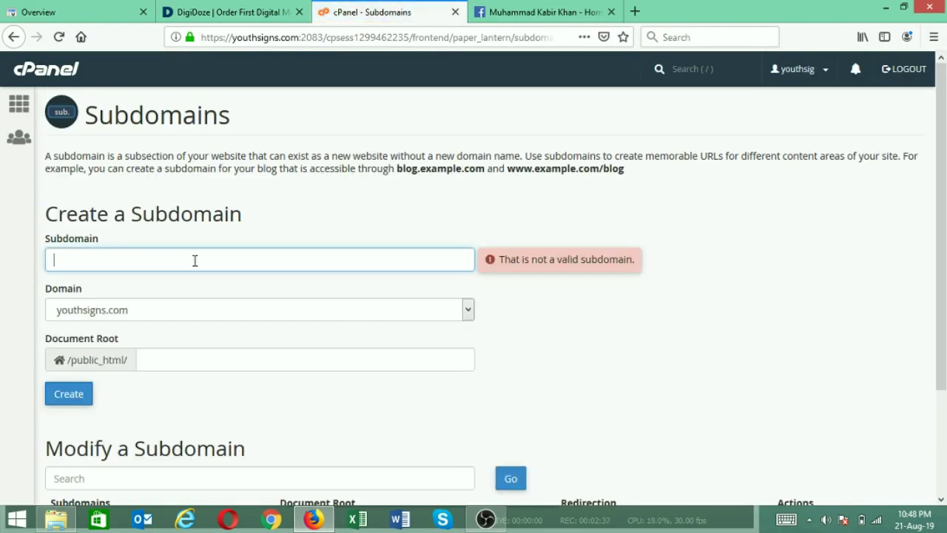
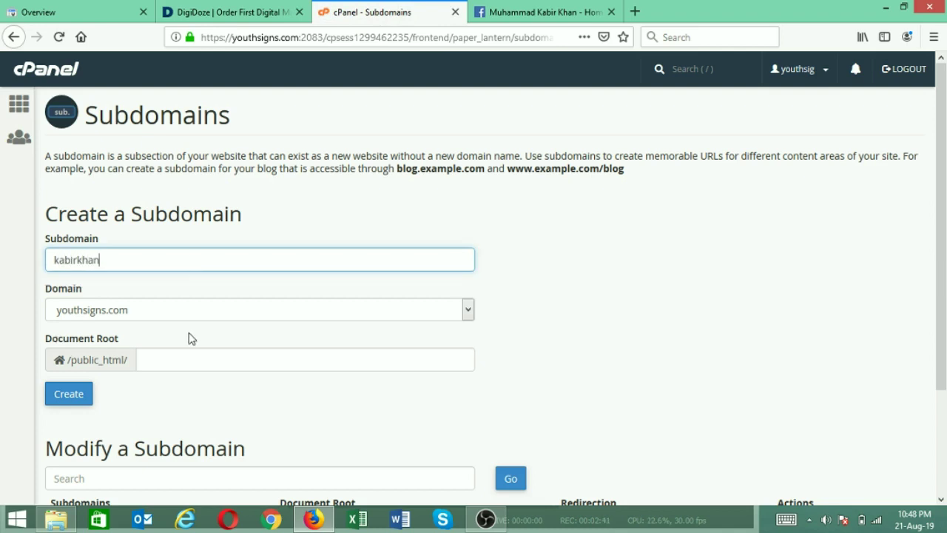
click(68, 399)
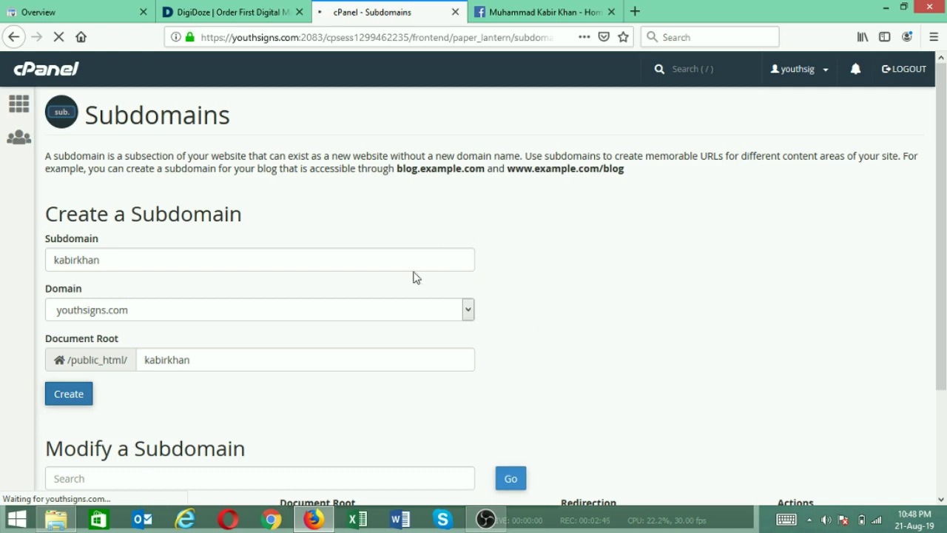
Go back from the subdomain confirmation to the cPanel home dashboard
drag(946, 169, 946, 146)
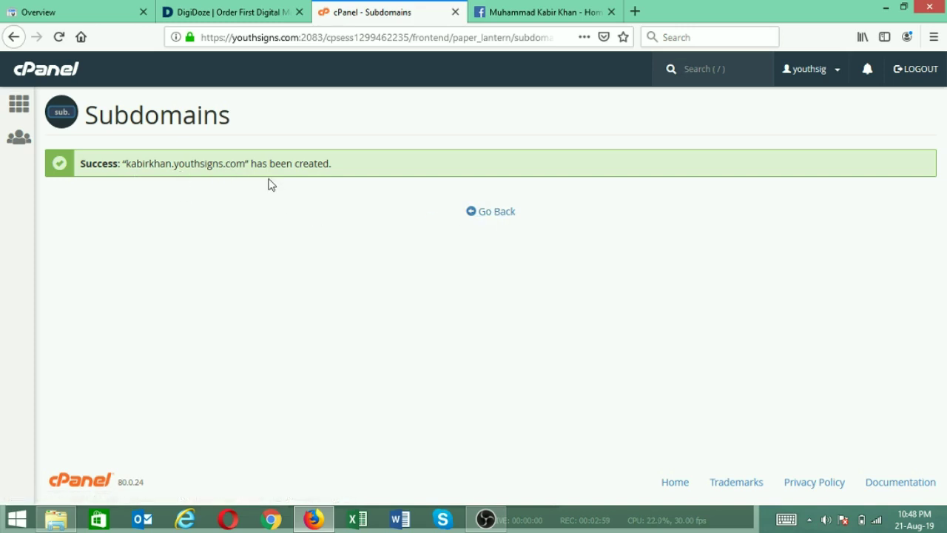
click(484, 215)
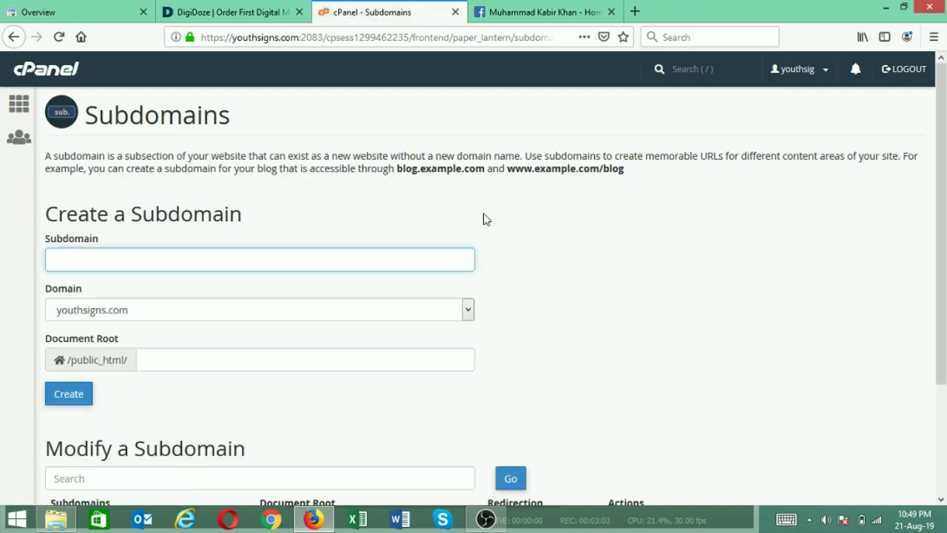
click(41, 70)
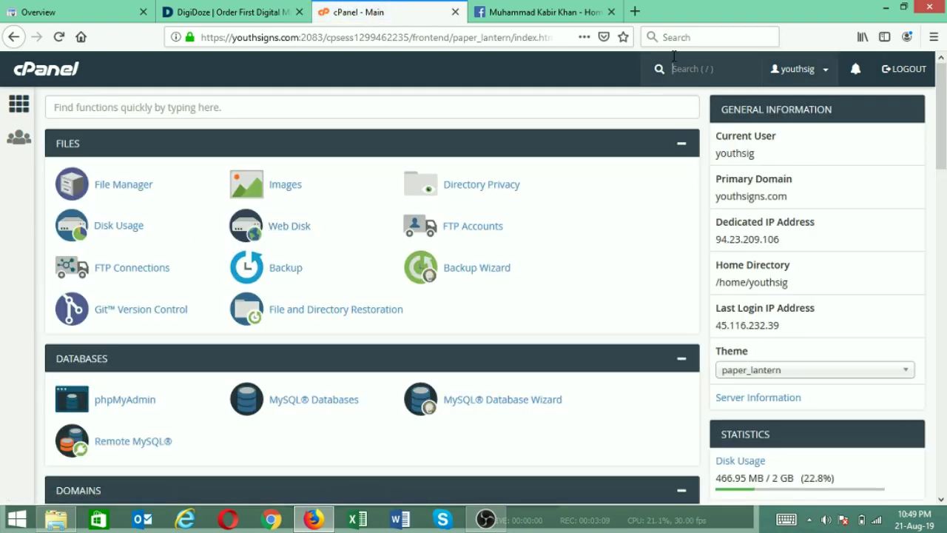
Search Google for 'Google webmaster' in a new tab
click(635, 12)
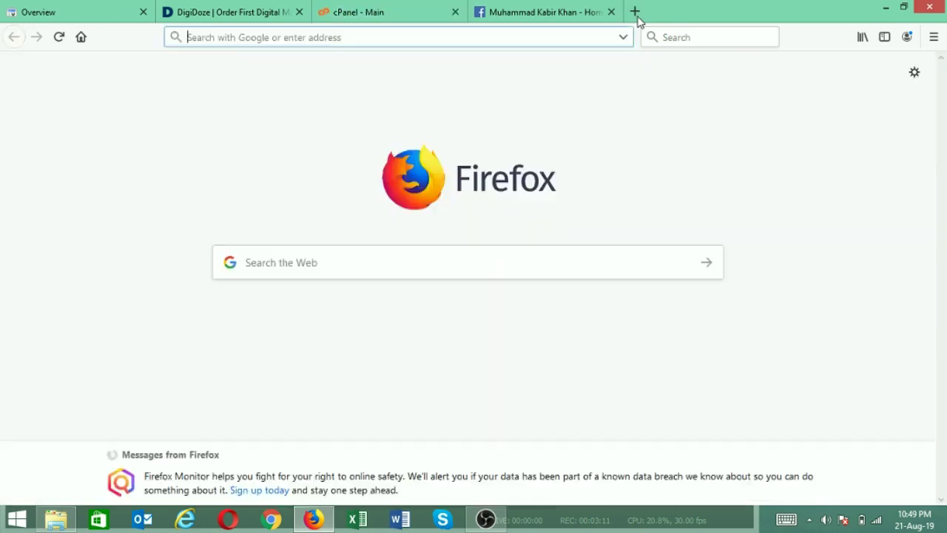
text(Google webmaster)
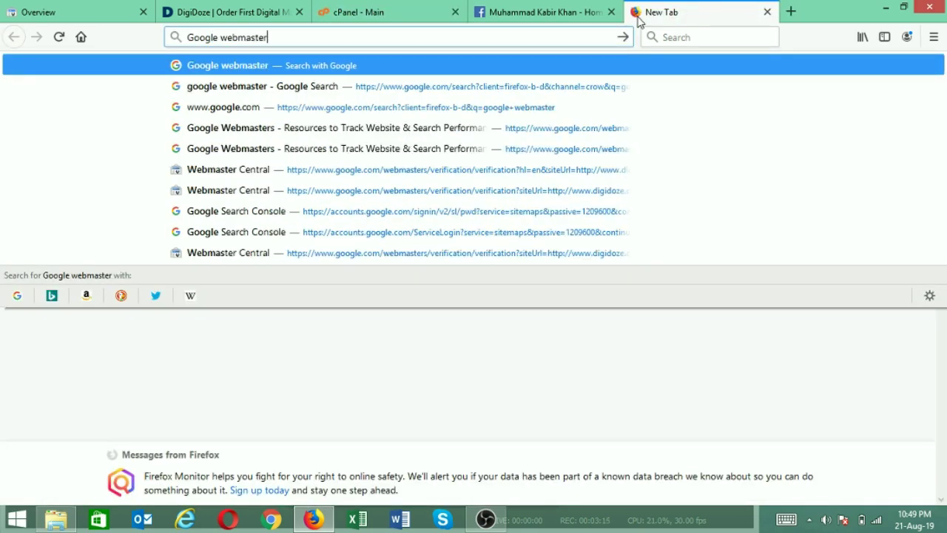
key(Return)
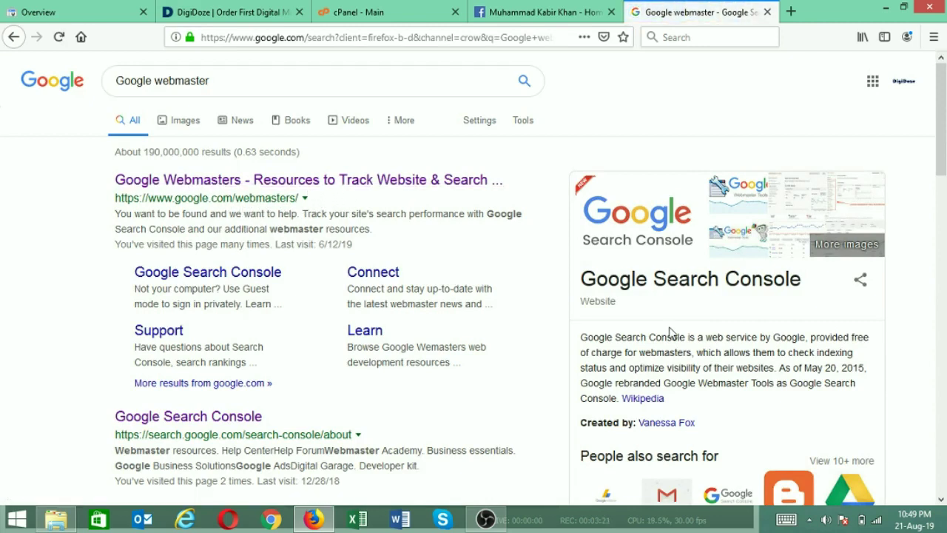
drag(802, 280, 561, 285)
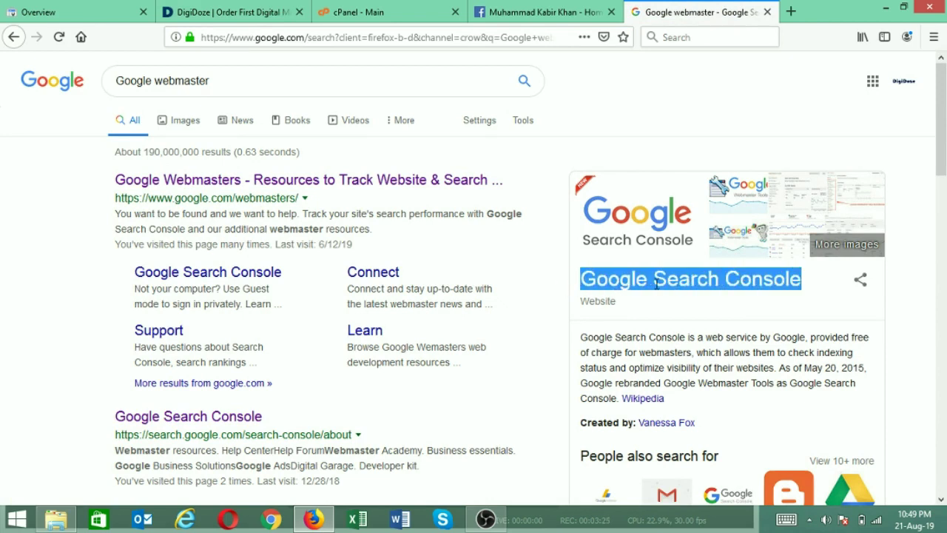
click(79, 205)
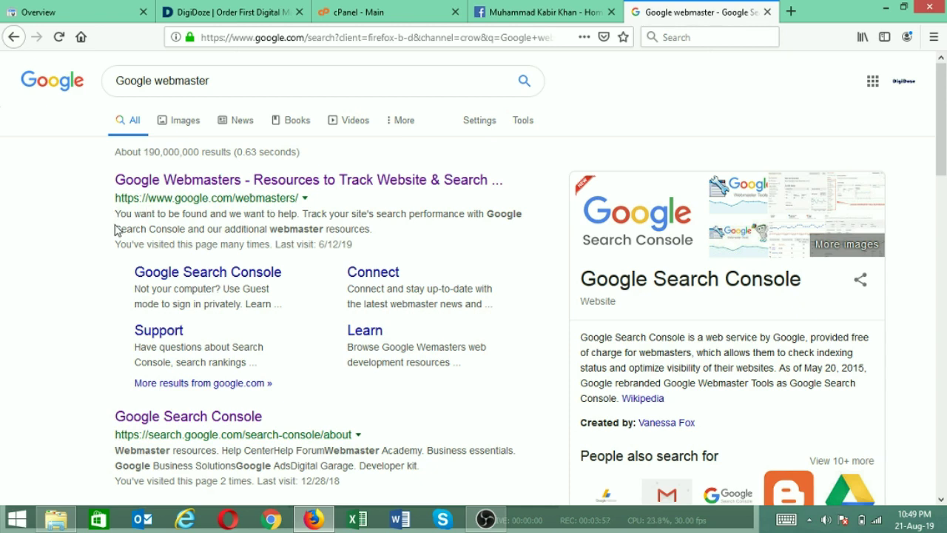
Glance at cPanel, then open the Google Webmasters result from the search
click(363, 13)
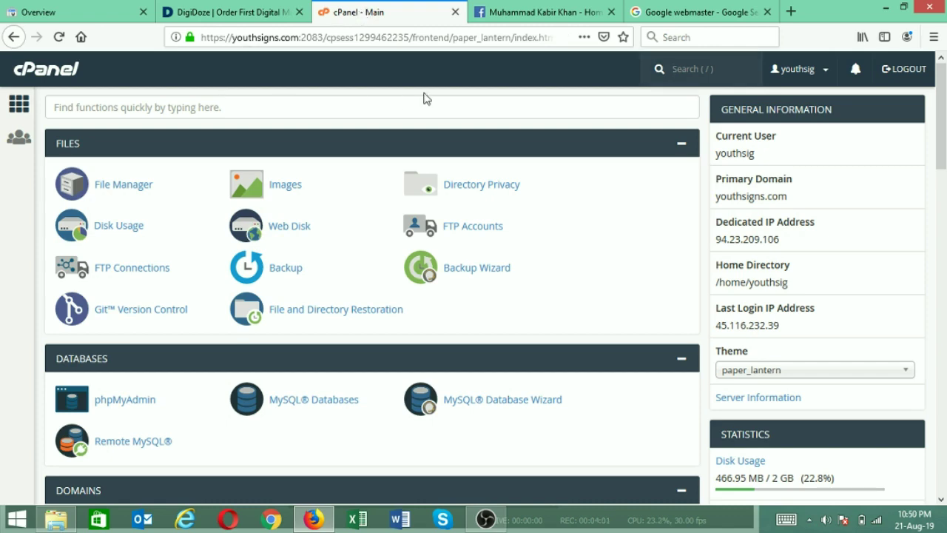
click(701, 9)
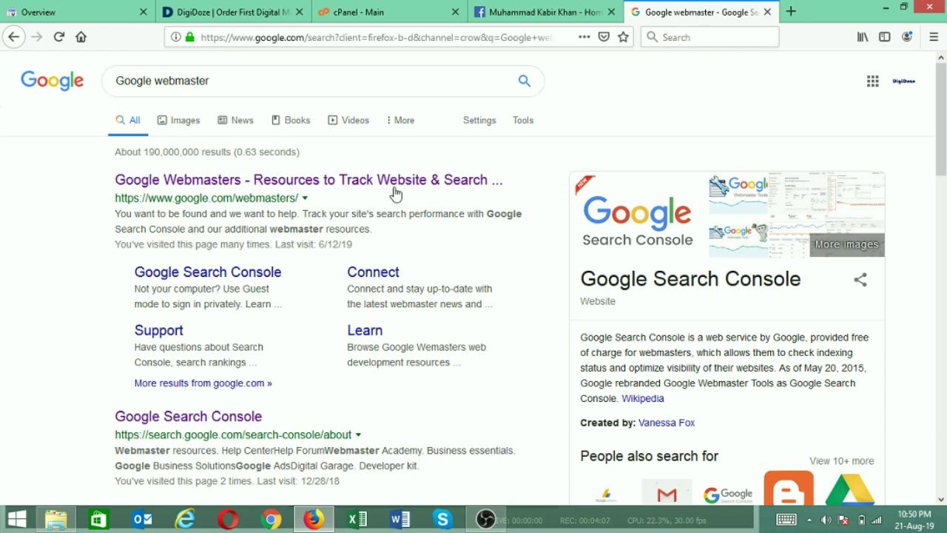
click(245, 191)
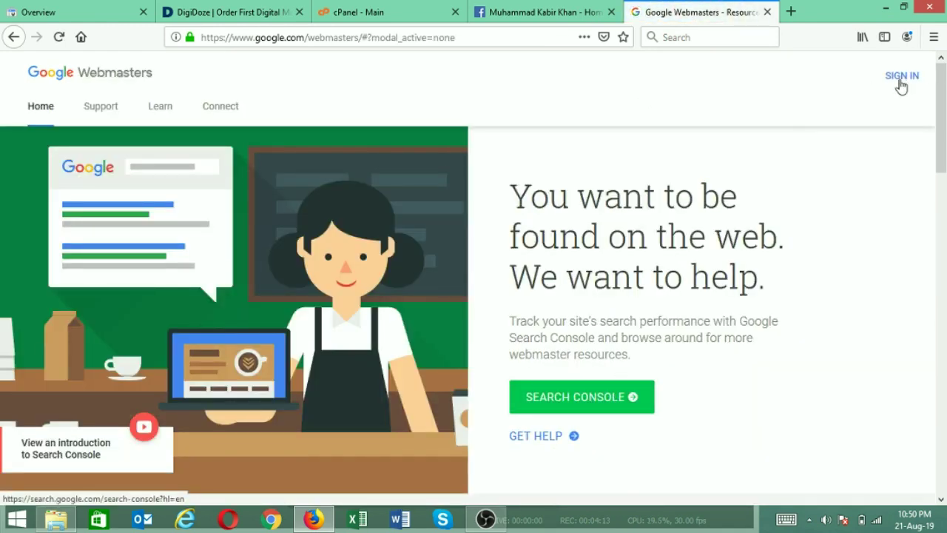
Begin adding a Search Console property and choose the URL prefix type over Domain
click(767, 12)
click(59, 12)
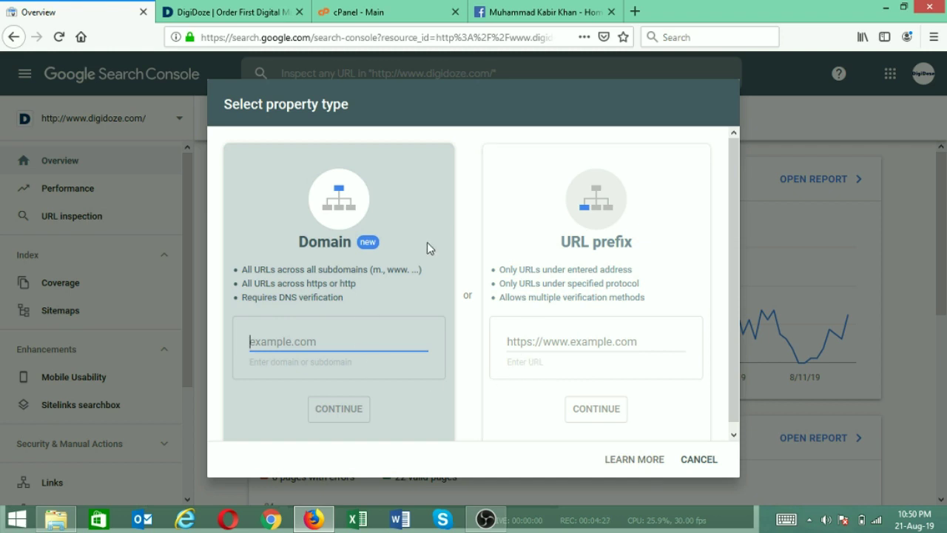
click(332, 296)
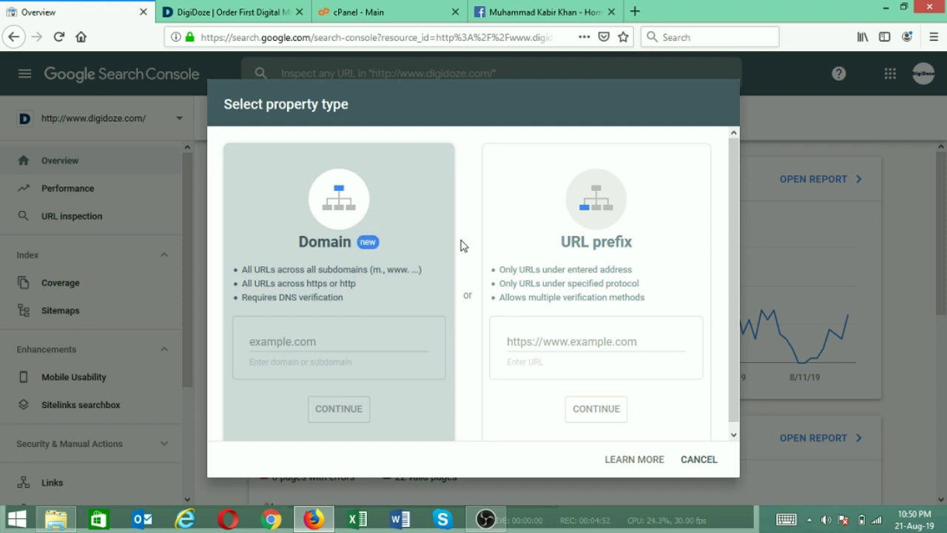
click(582, 271)
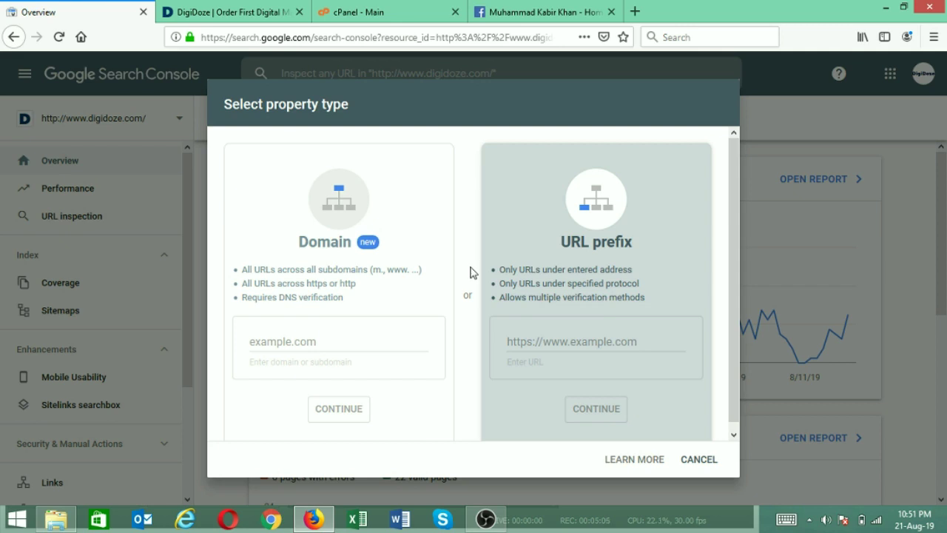
click(530, 342)
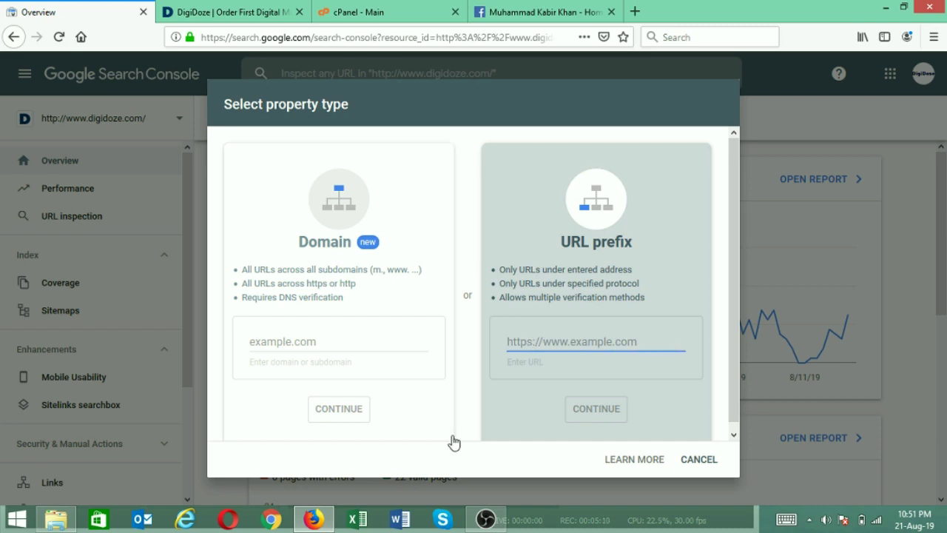
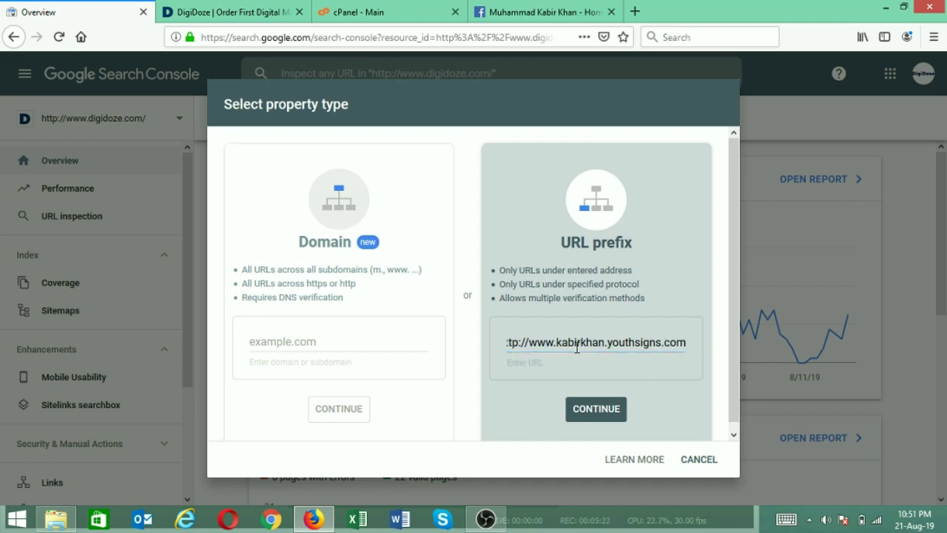
drag(538, 345, 484, 341)
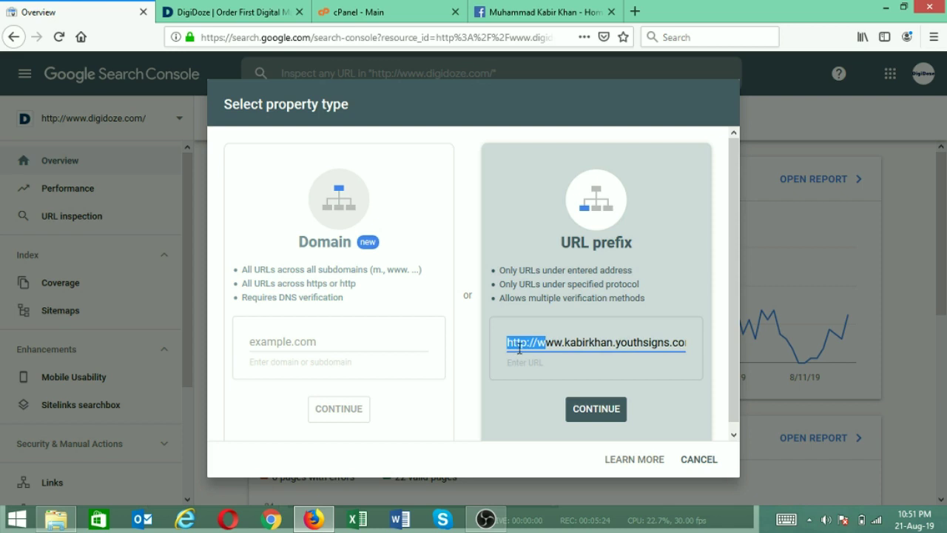
click(520, 345)
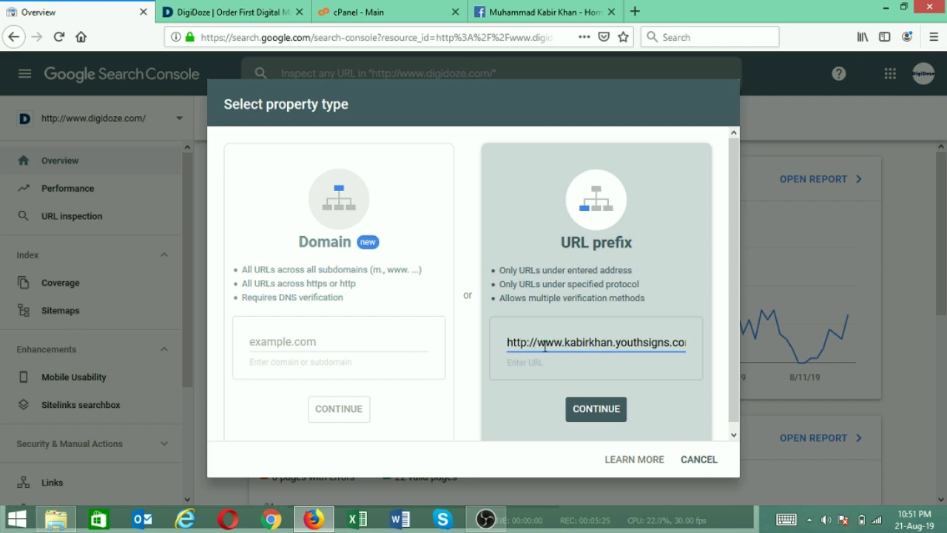
click(585, 411)
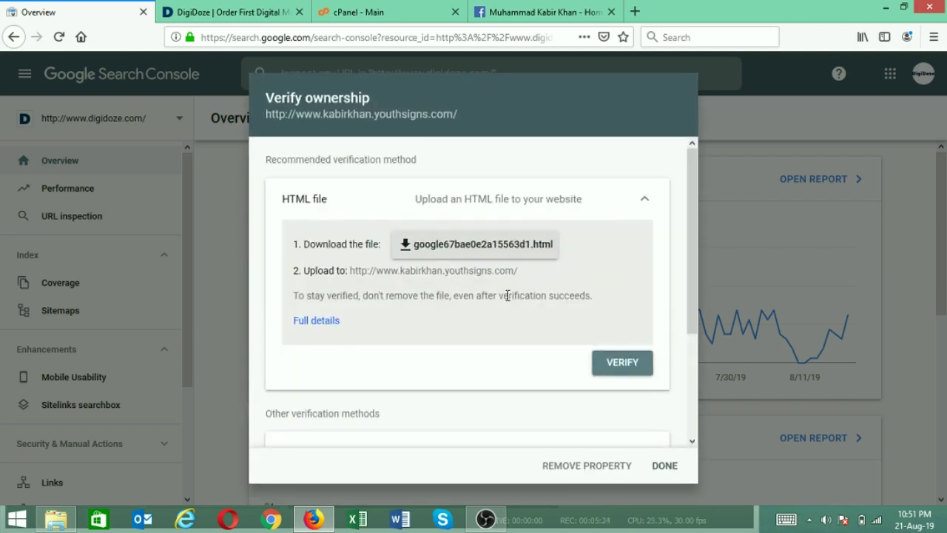
drag(268, 99, 381, 97)
click(381, 98)
drag(371, 101, 364, 98)
click(287, 161)
click(425, 254)
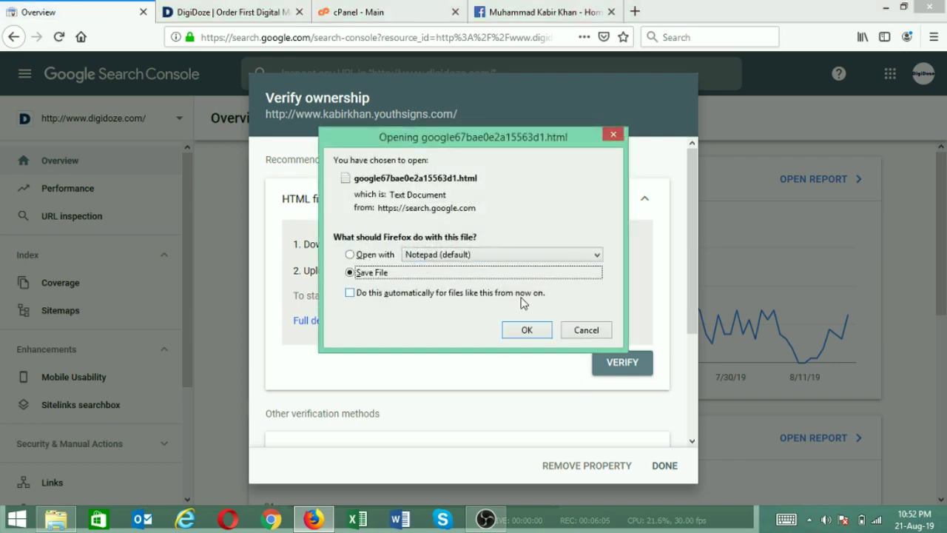
Save google67bae0e2a15563d1.html to the Desktop under its suggested file name
click(525, 329)
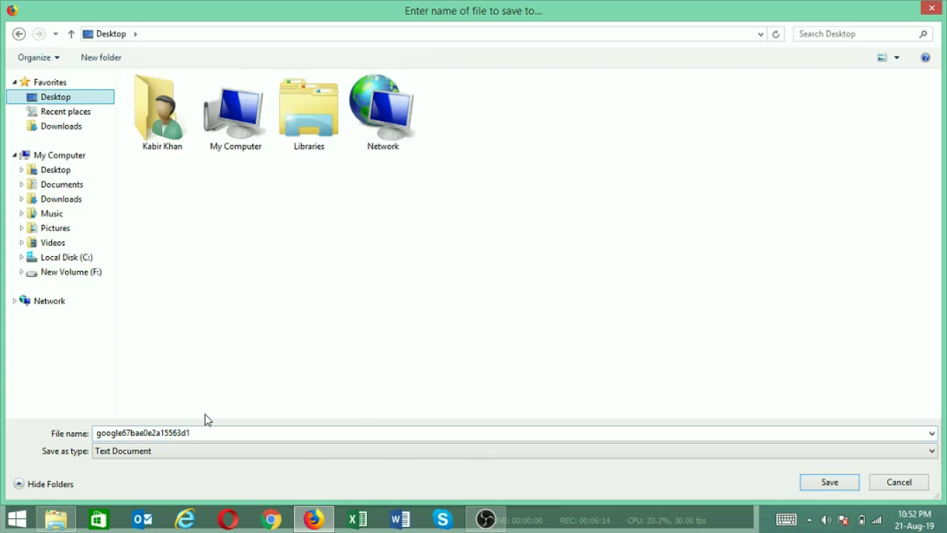
double_click(152, 429)
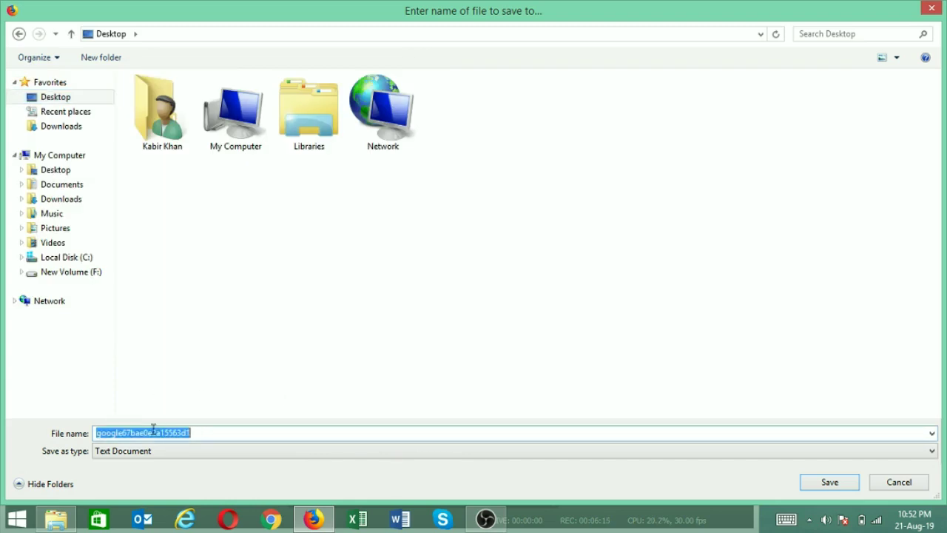
click(215, 436)
drag(215, 436, 74, 426)
click(237, 430)
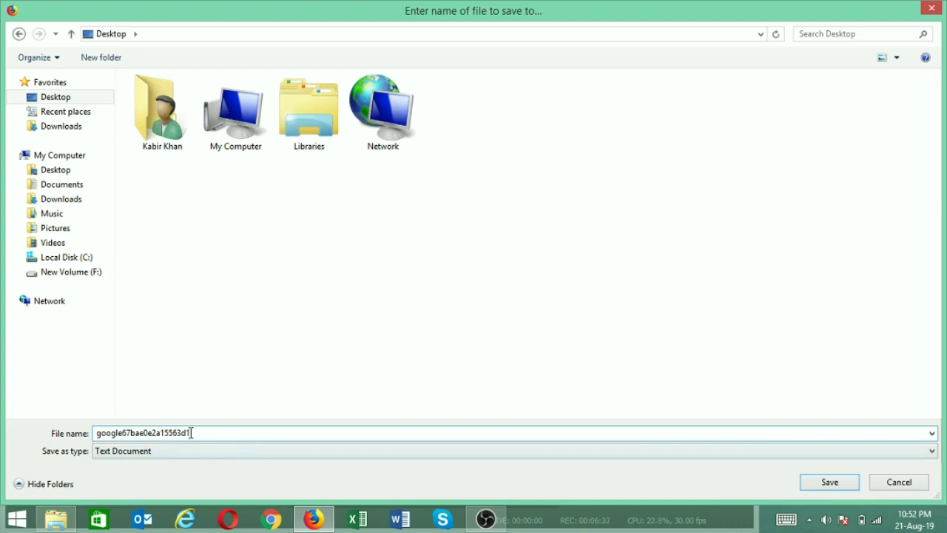
drag(222, 437, 92, 433)
key(ctrl+c)
click(92, 433)
click(836, 483)
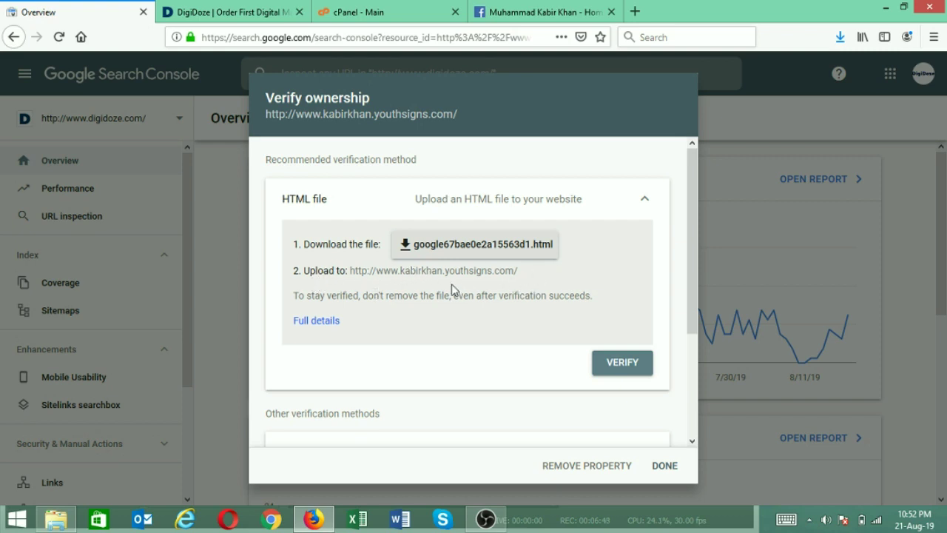
Switch to the cPanel dashboard and open File Manager
click(397, 11)
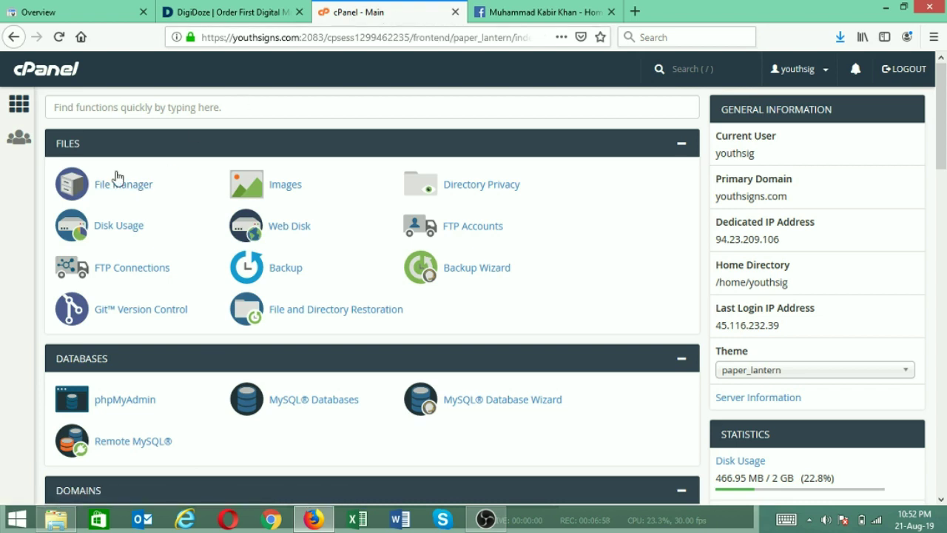
click(128, 190)
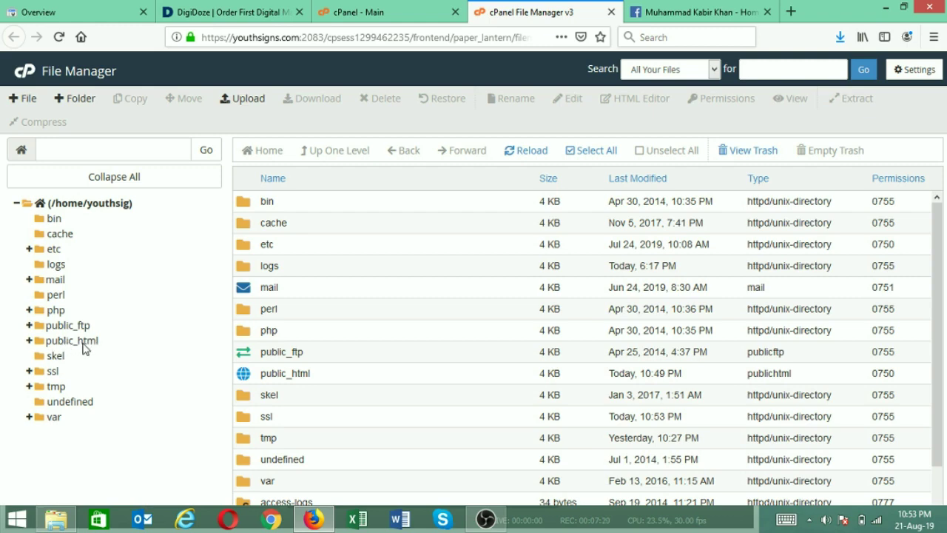
click(72, 341)
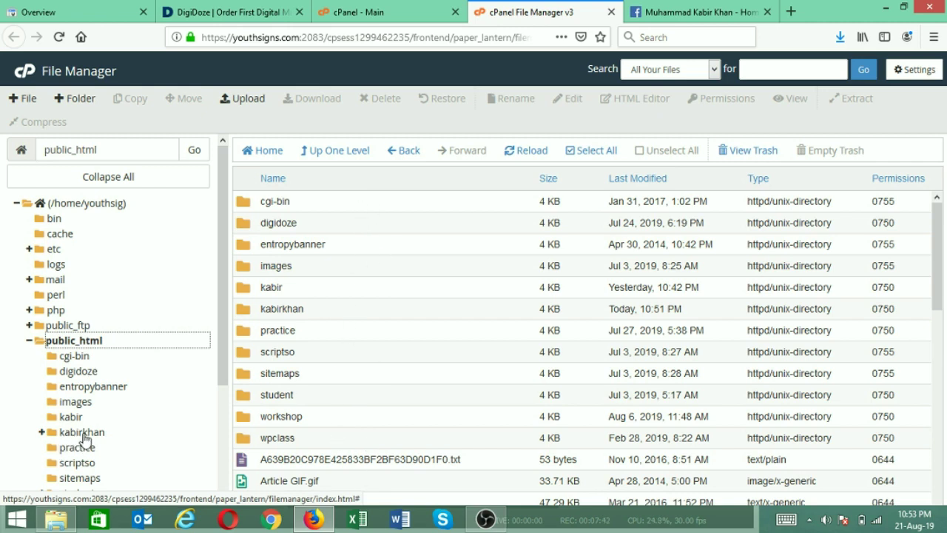
click(84, 435)
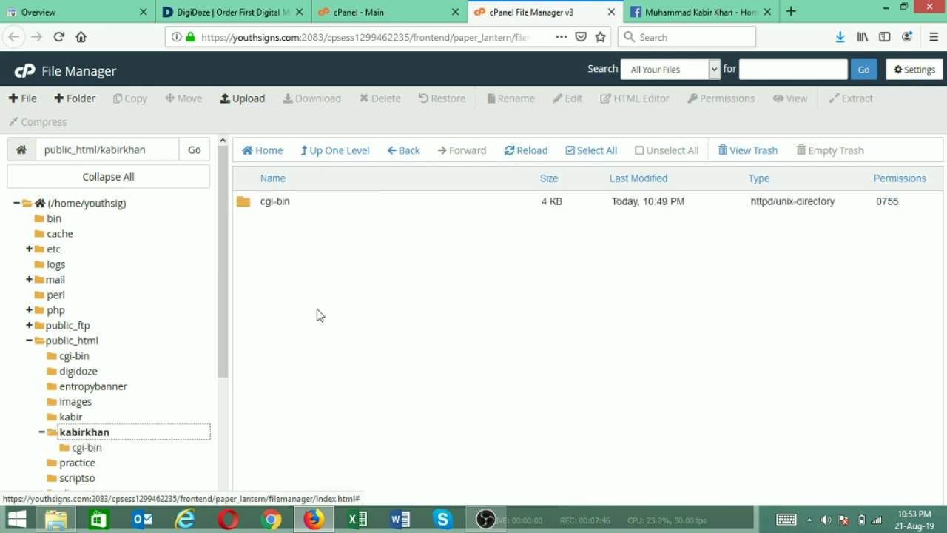
click(245, 106)
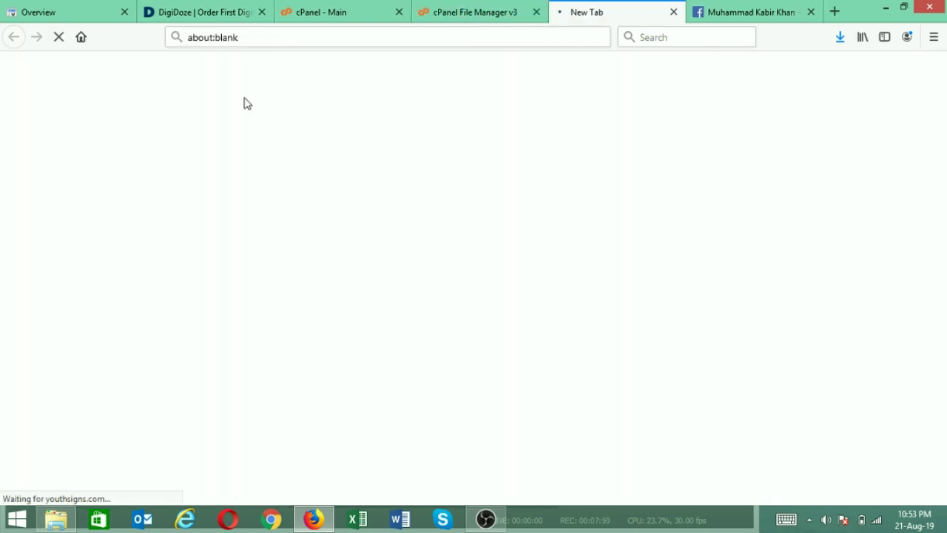
click(473, 296)
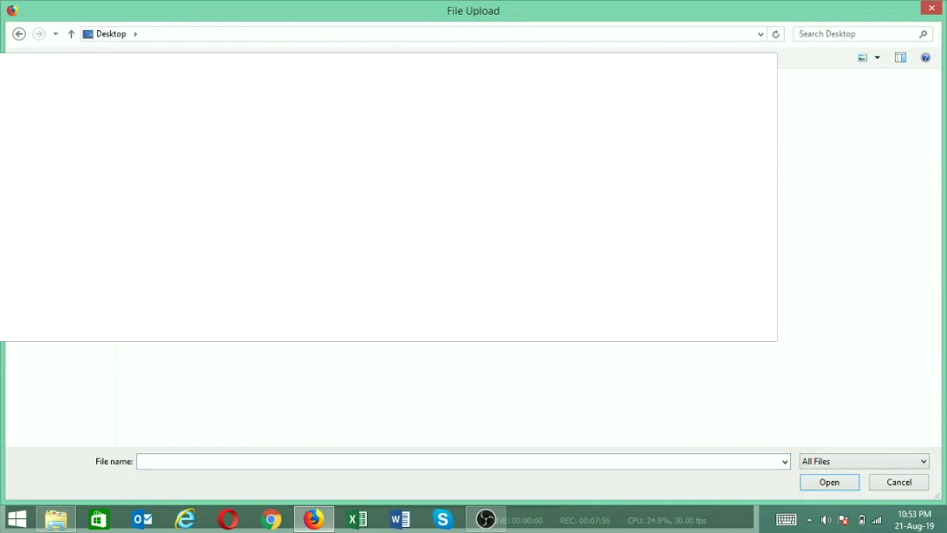
key(ctrl+v)
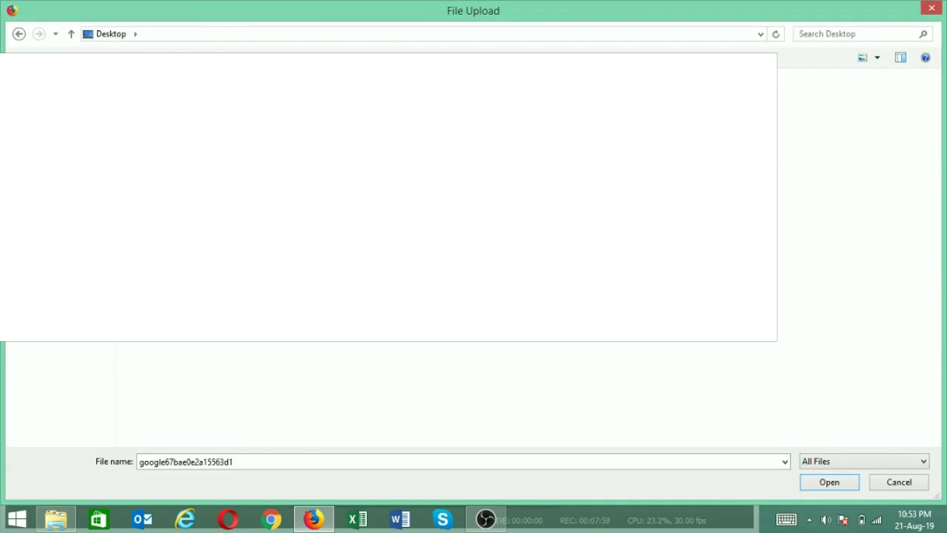
click(839, 487)
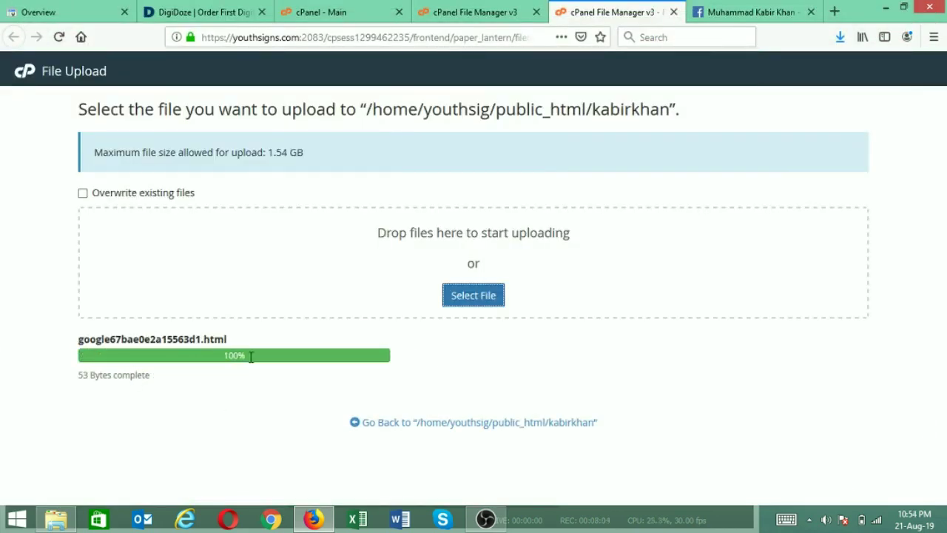
click(395, 427)
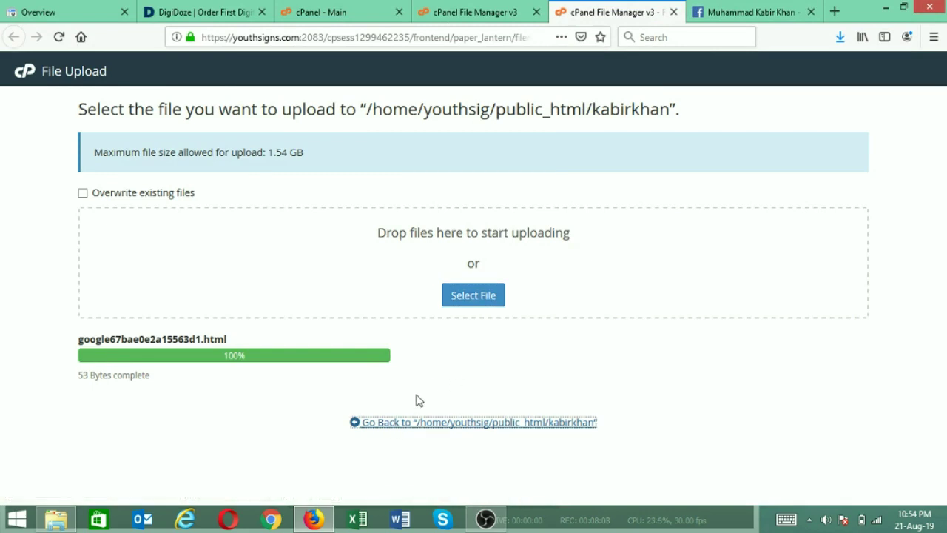
key(ctrl+w)
click(380, 224)
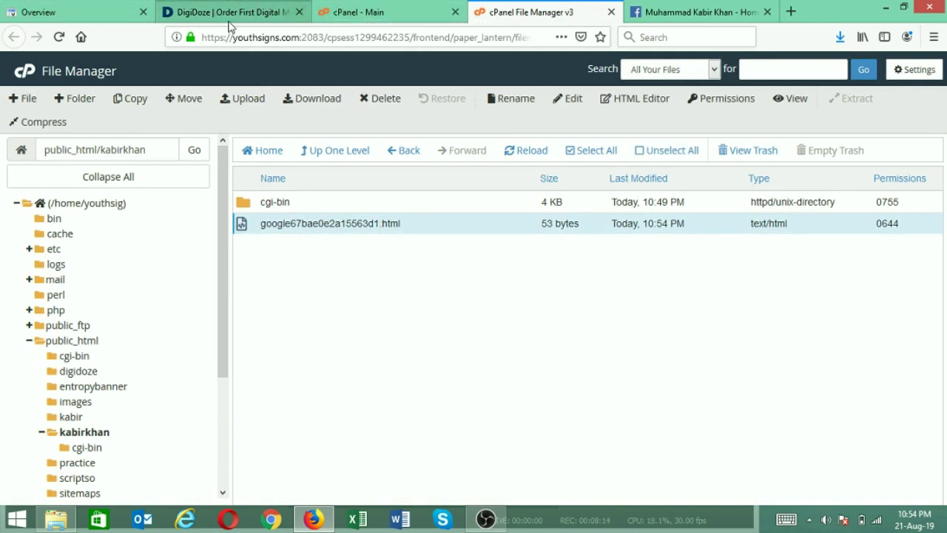
click(94, 13)
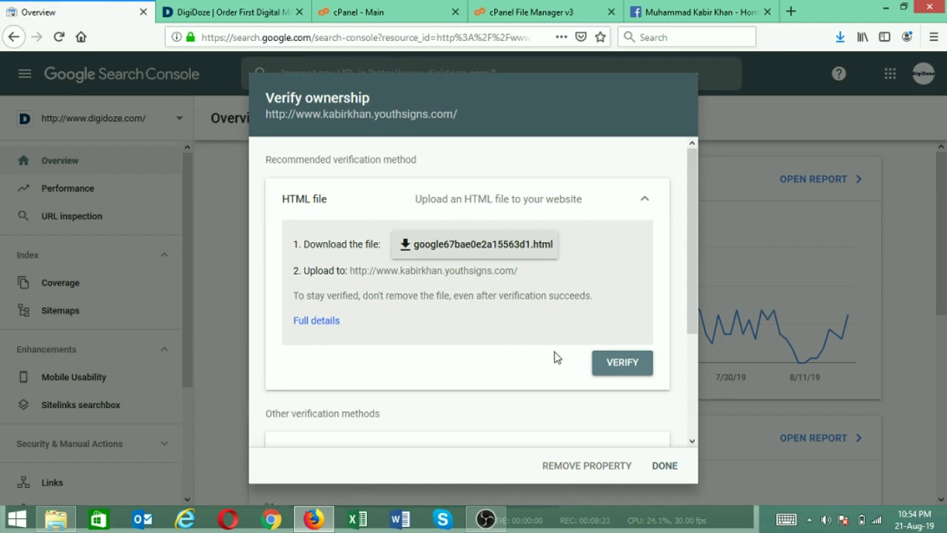
click(619, 377)
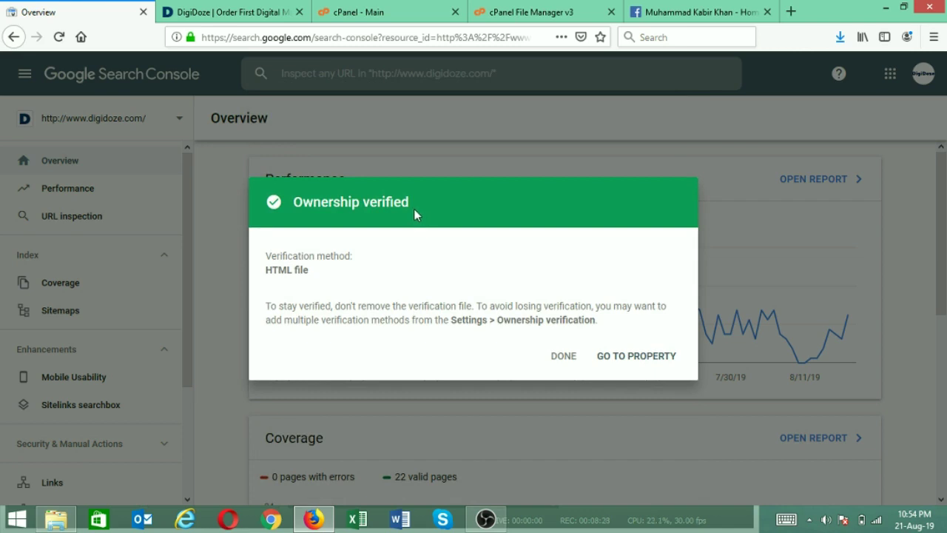
drag(294, 208, 312, 209)
click(562, 355)
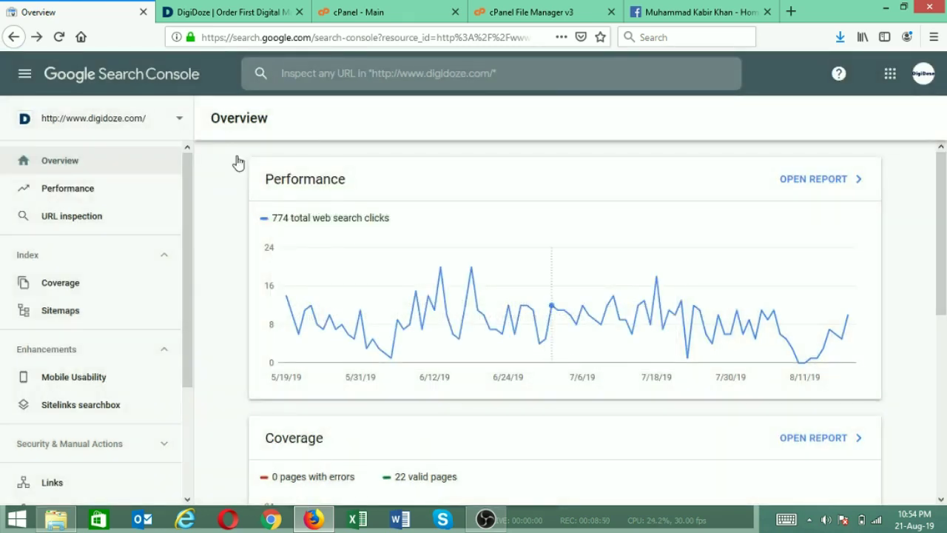
click(130, 127)
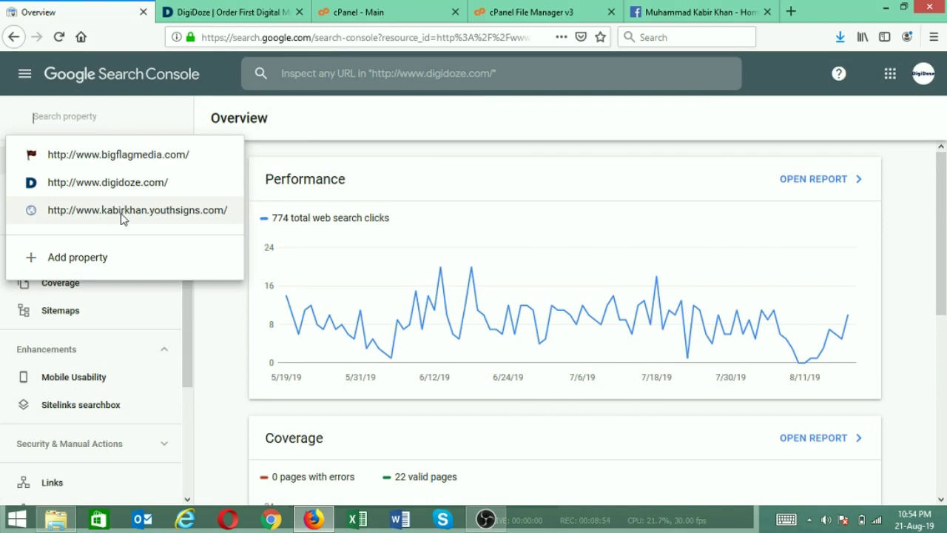
click(122, 213)
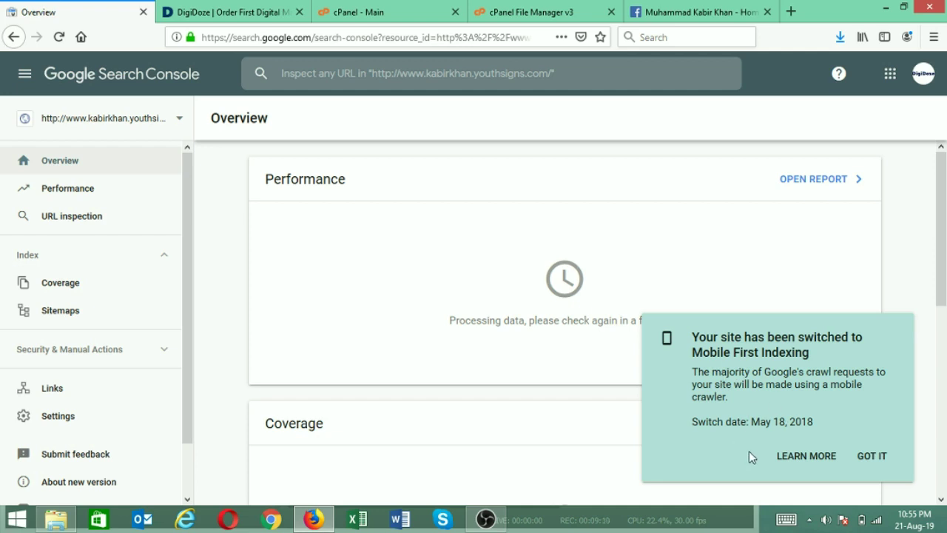
Dismiss the Mobile First Indexing notice and open the subdomain's Performance report
click(872, 456)
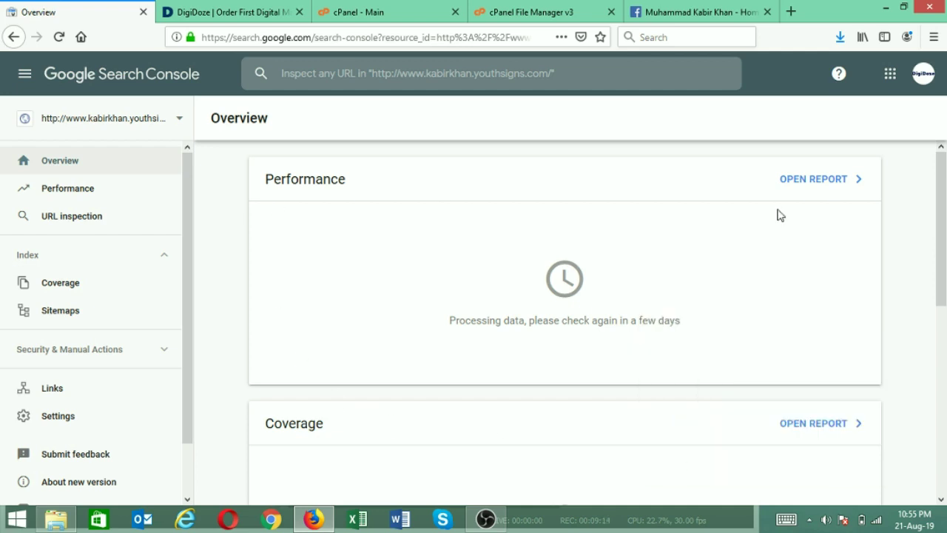
drag(942, 197, 942, 170)
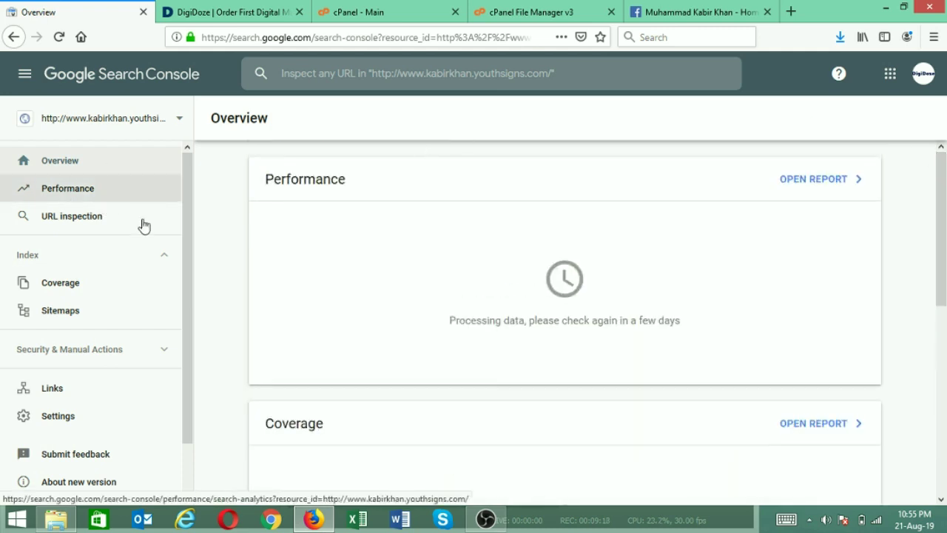
drag(185, 183, 190, 179)
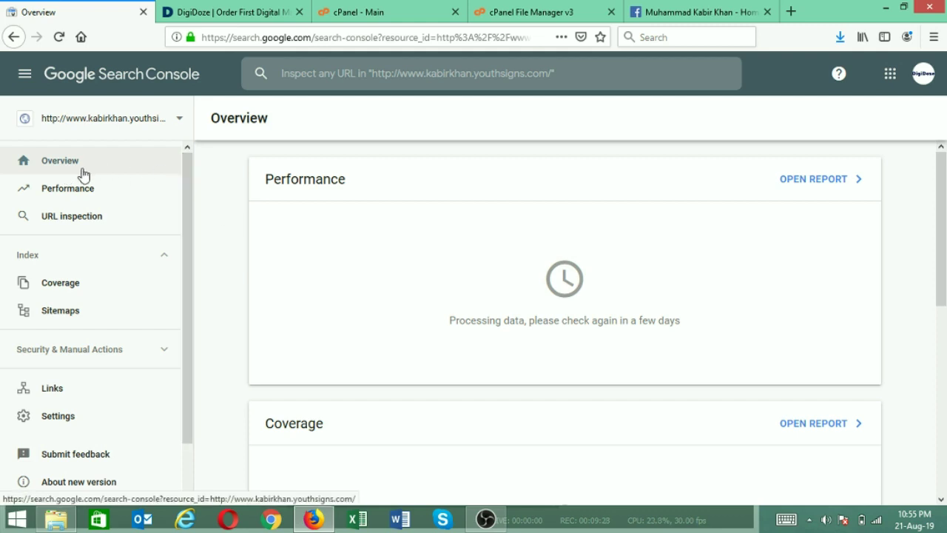
drag(941, 232, 946, 140)
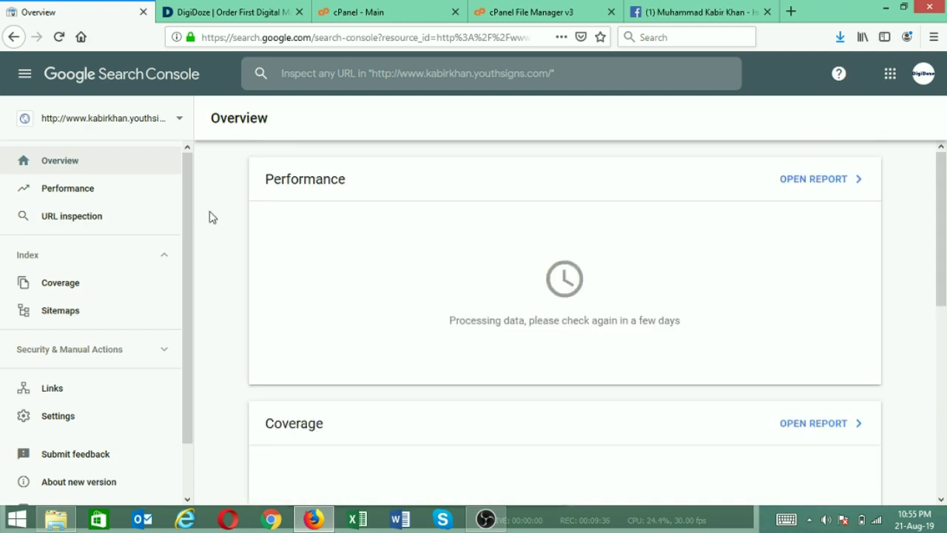
click(100, 197)
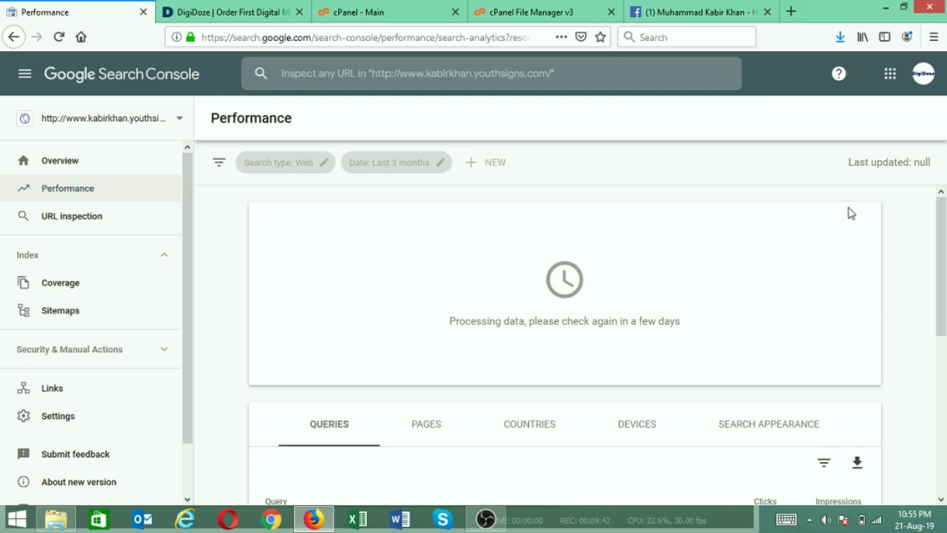
Break the Performance report down by Pages and then by Countries; both tables show no data yet
scroll(945, 311, down, 3)
drag(945, 311, 941, 232)
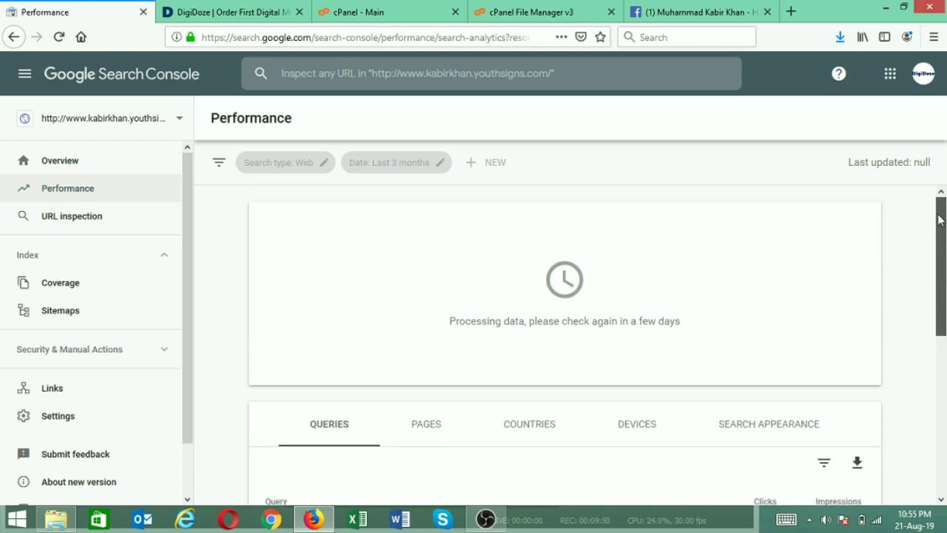
drag(941, 211, 939, 321)
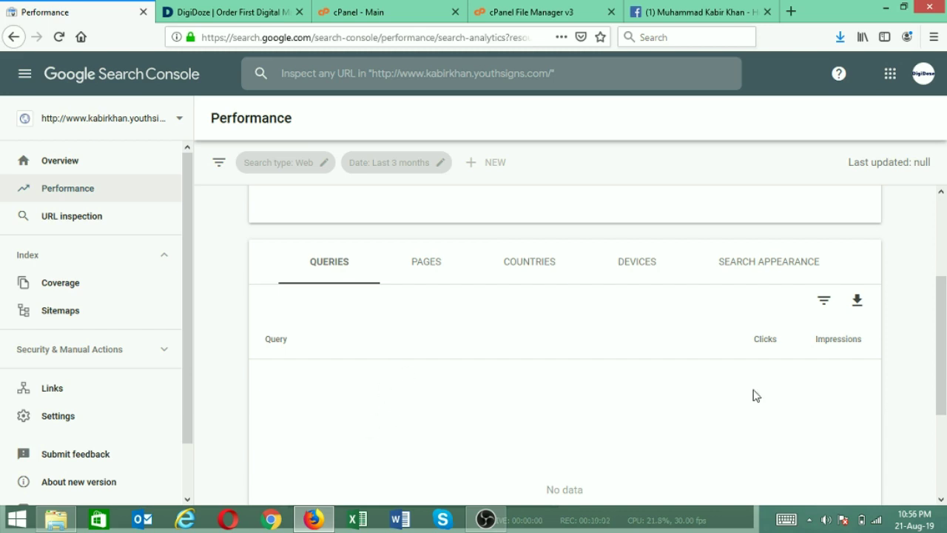
click(437, 271)
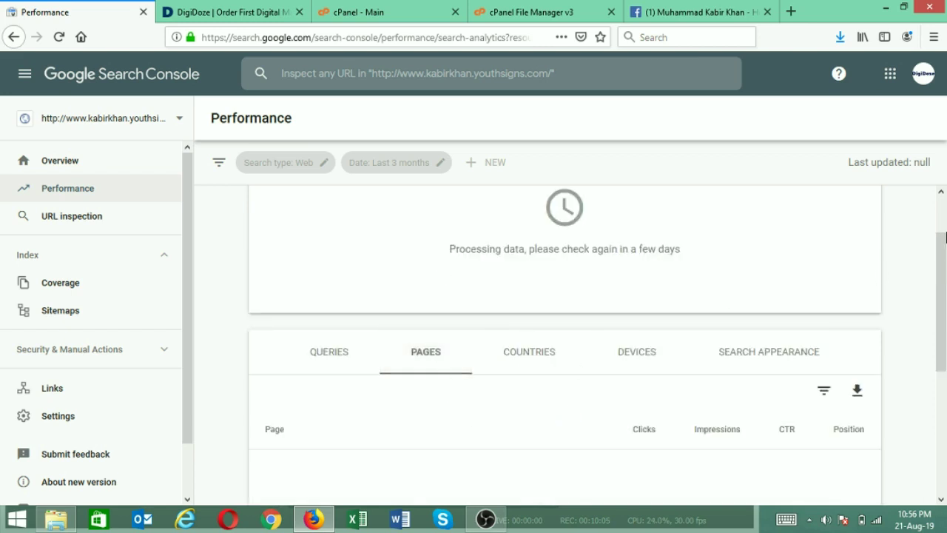
drag(941, 270, 941, 318)
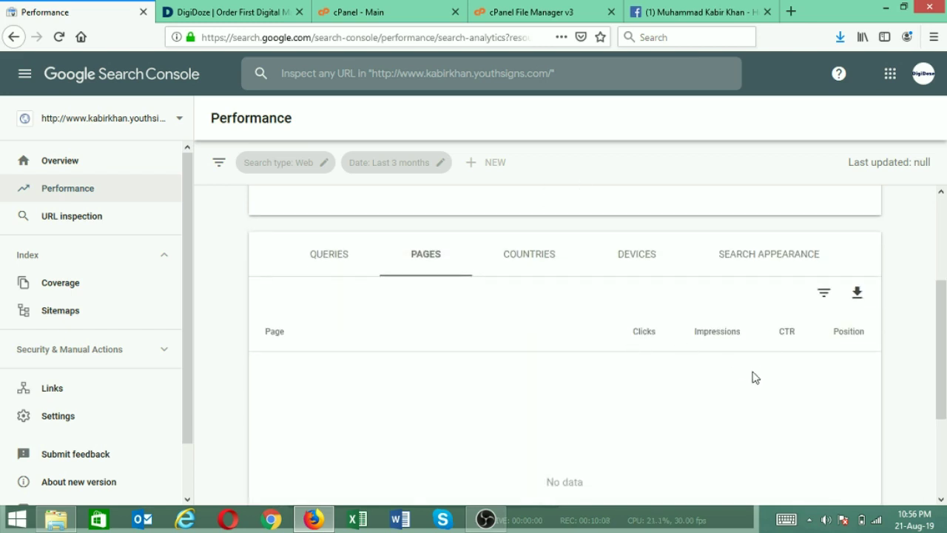
click(531, 265)
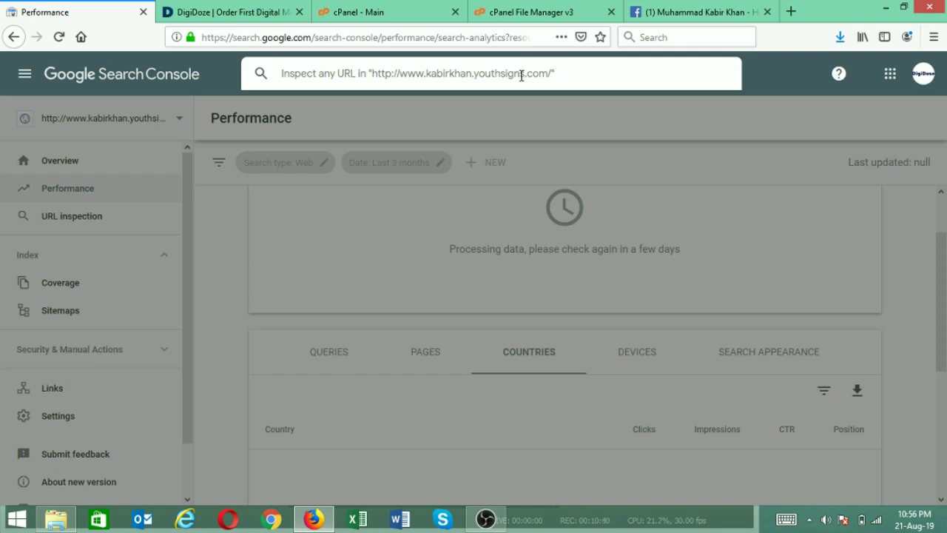
click(207, 228)
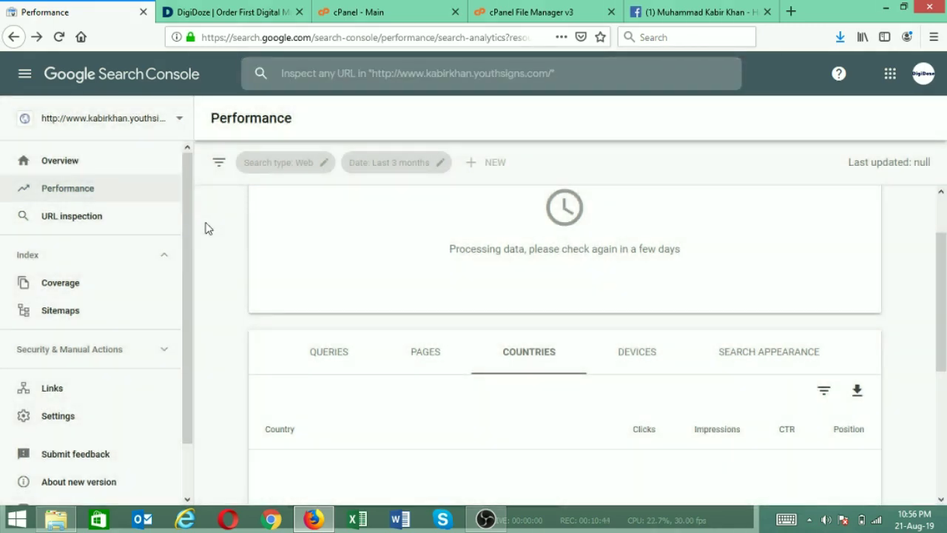
click(444, 71)
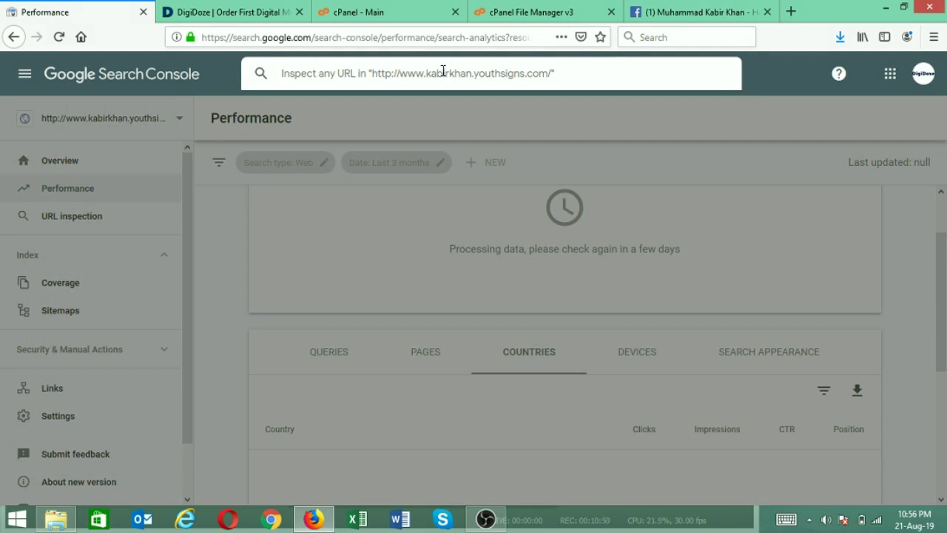
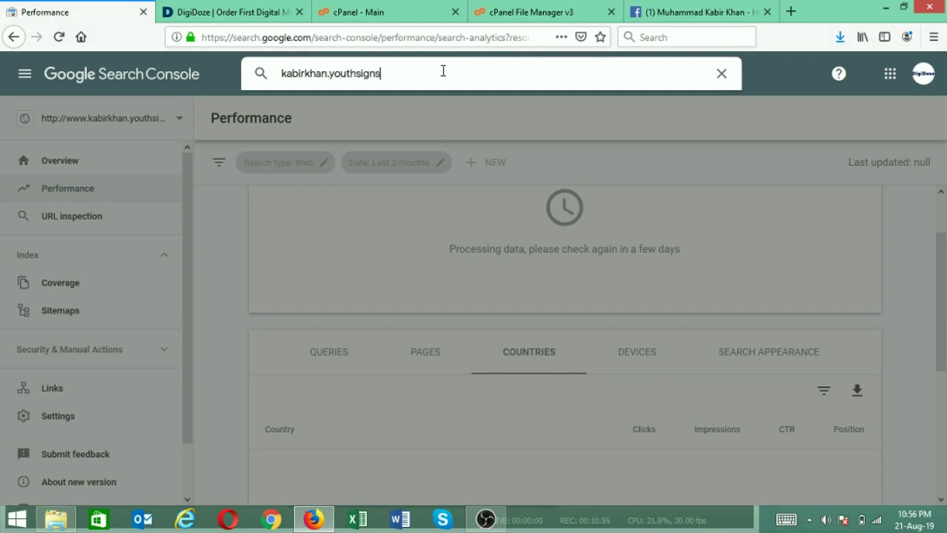
key(Return)
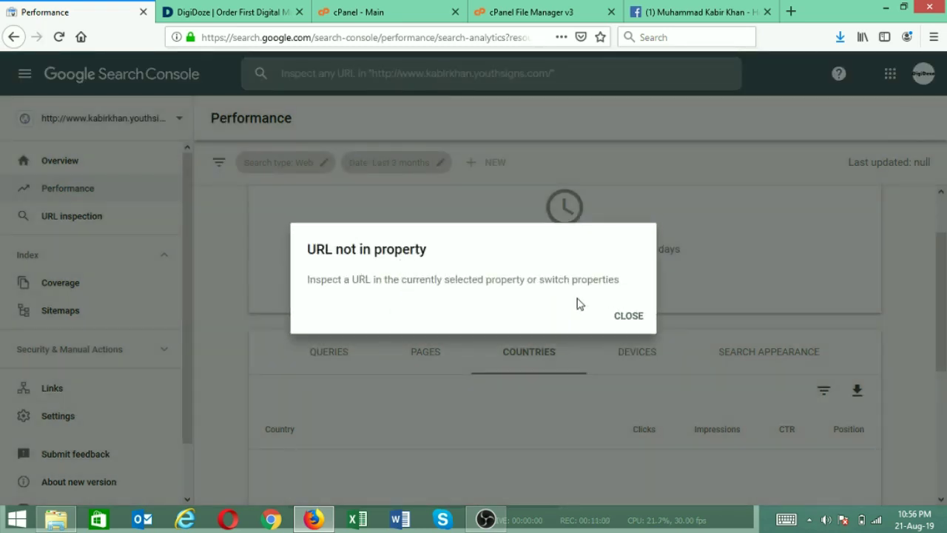
click(626, 318)
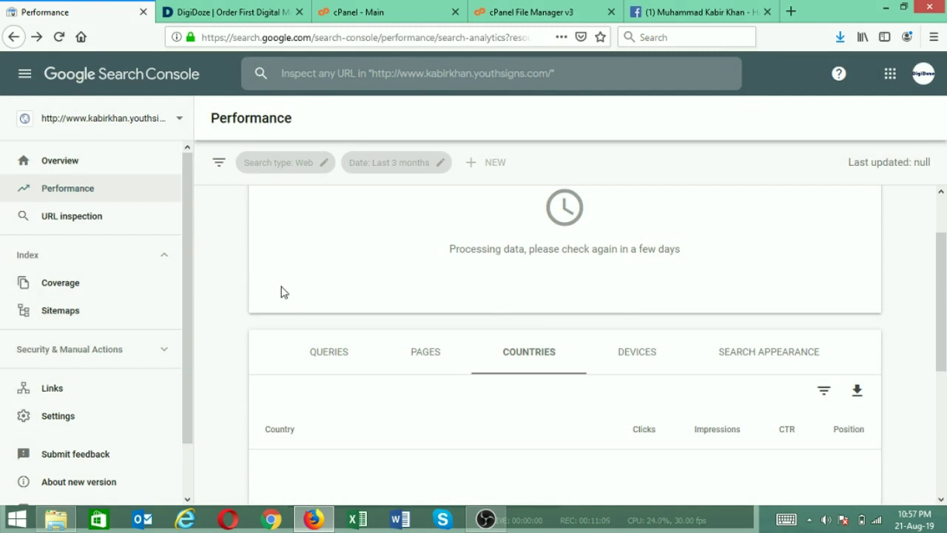
drag(192, 233, 184, 171)
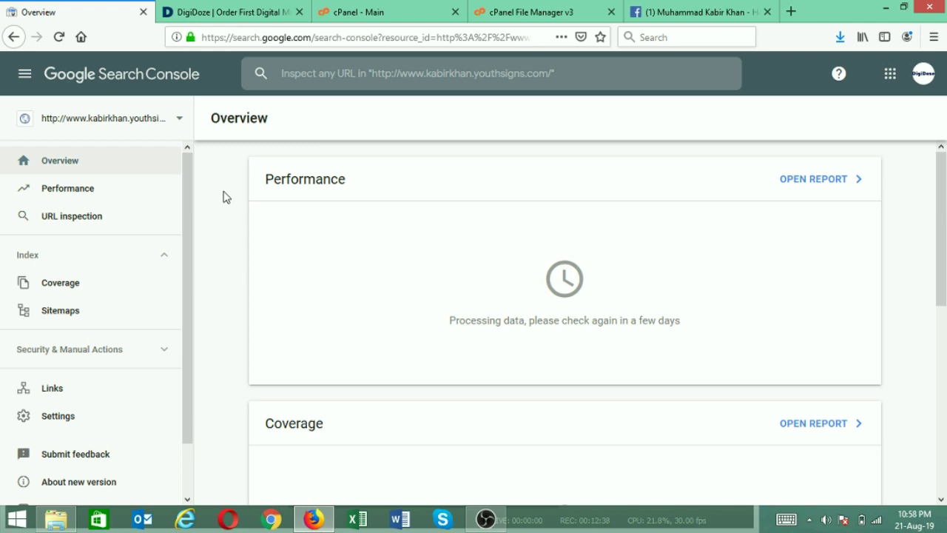
Review the DigiDoze 'Conceptualizing Digital Marketing' order-book page and its heading
click(244, 12)
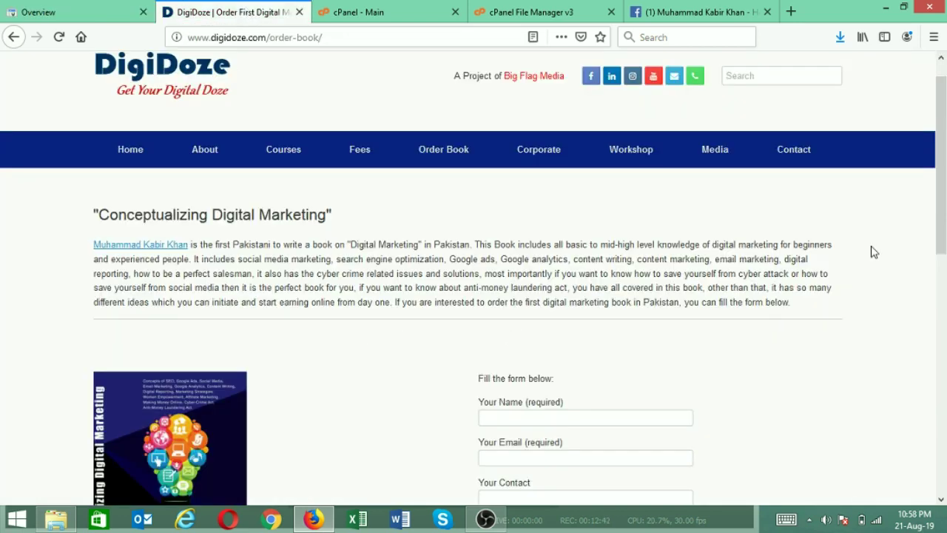
drag(945, 169, 939, 186)
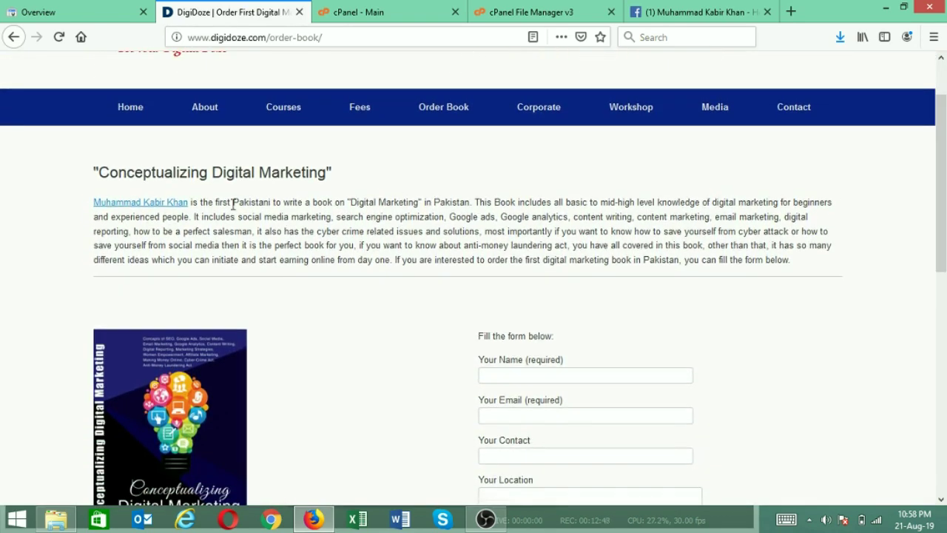
drag(104, 178, 316, 177)
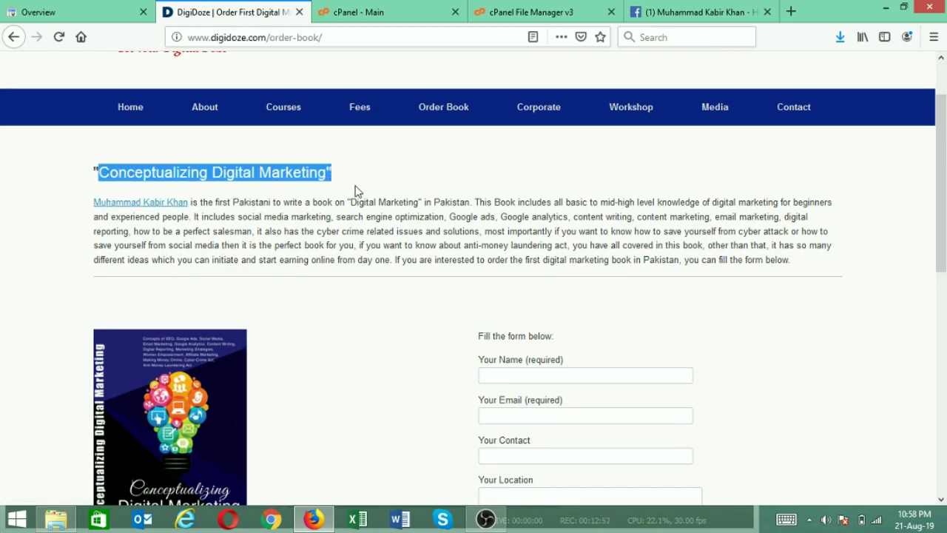
click(292, 219)
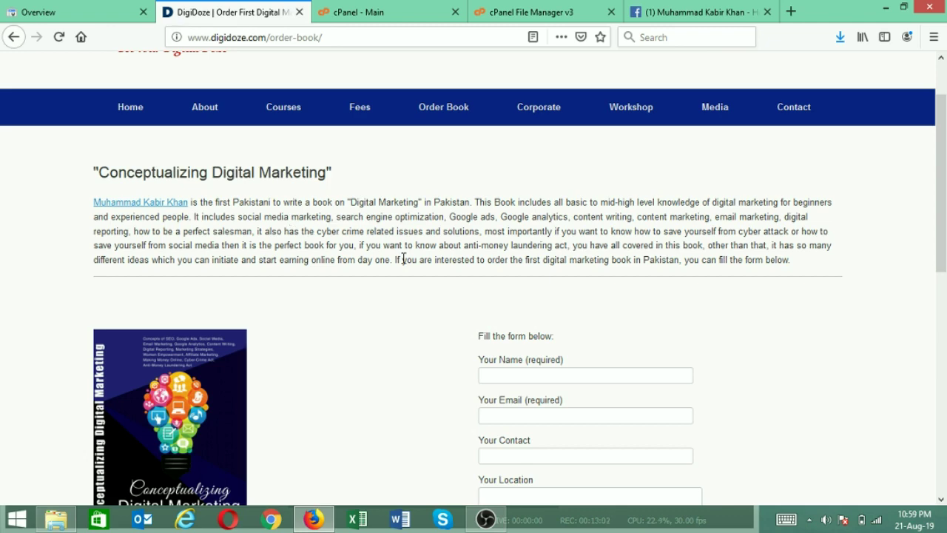
scroll(404, 259, down, 3)
scroll(544, 133, up, 2)
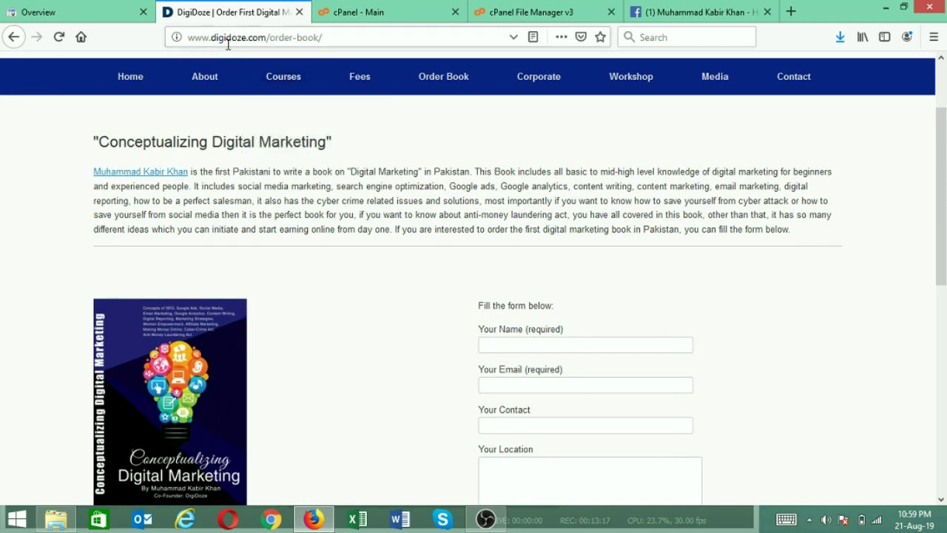
Check the order-book page's web address and scroll through it, then bring up the Facebook page
drag(328, 37, 186, 40)
click(332, 37)
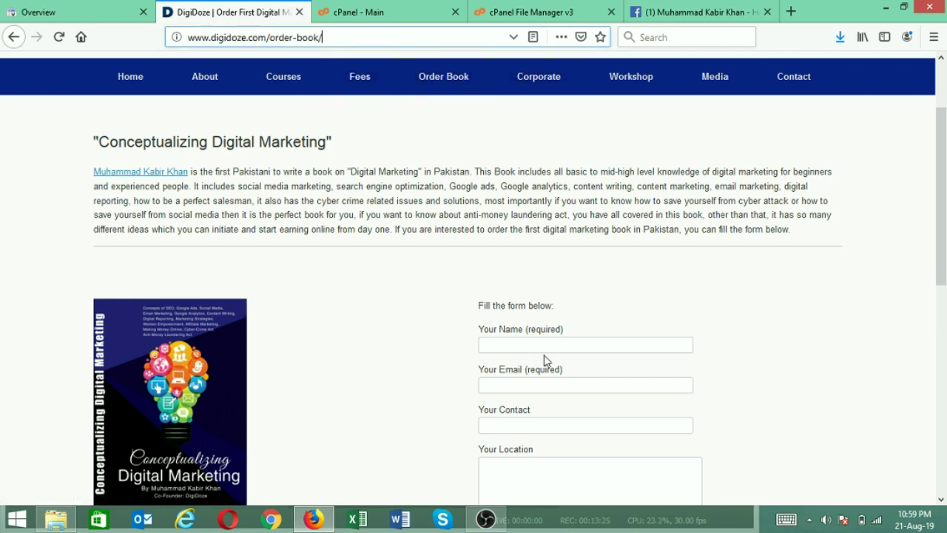
drag(942, 288, 937, 364)
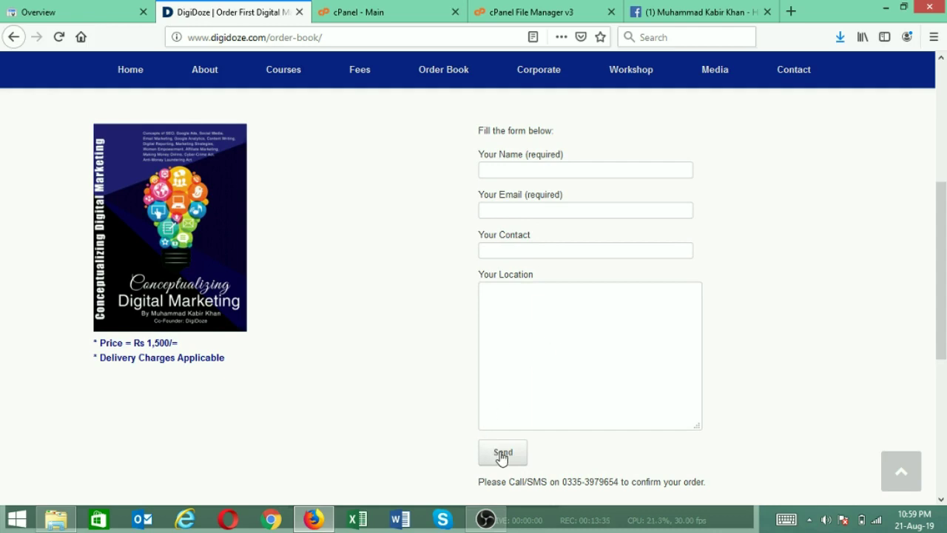
drag(945, 302, 941, 226)
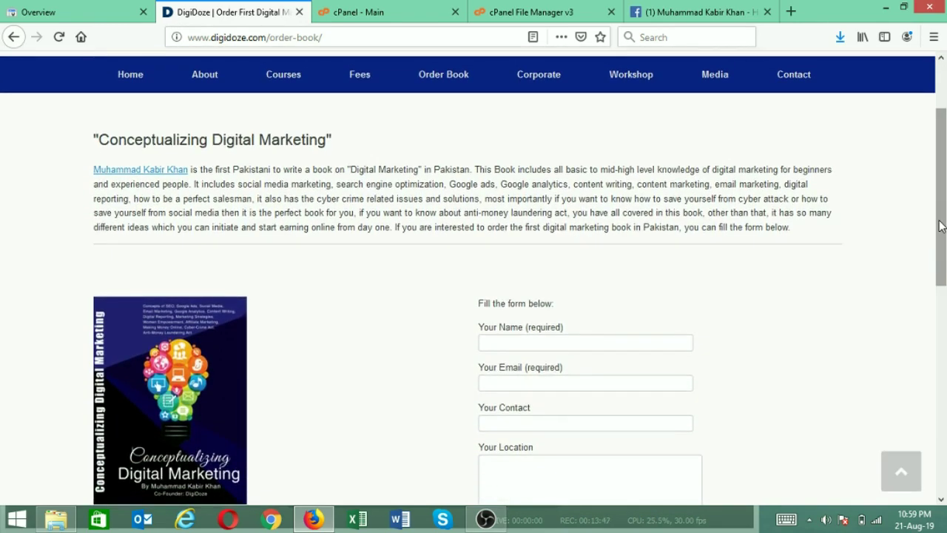
drag(941, 226, 946, 161)
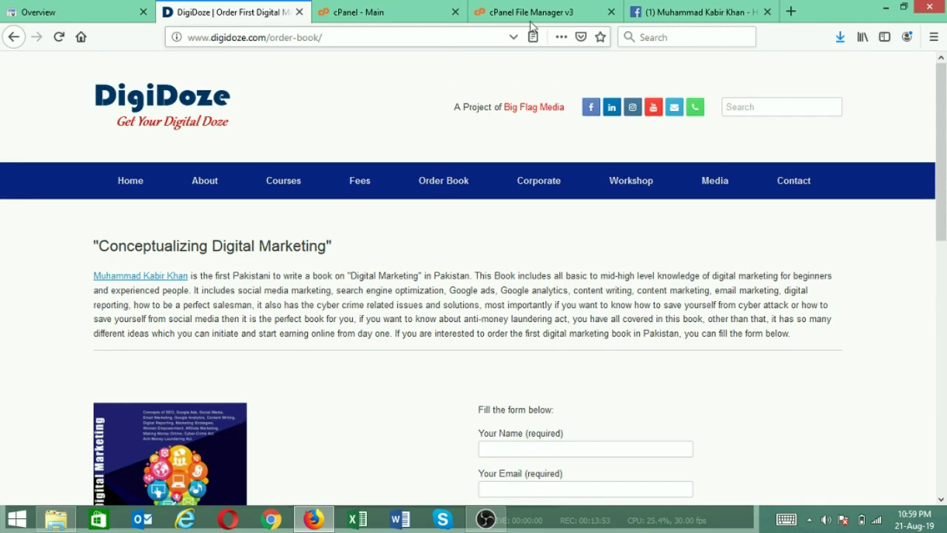
click(691, 14)
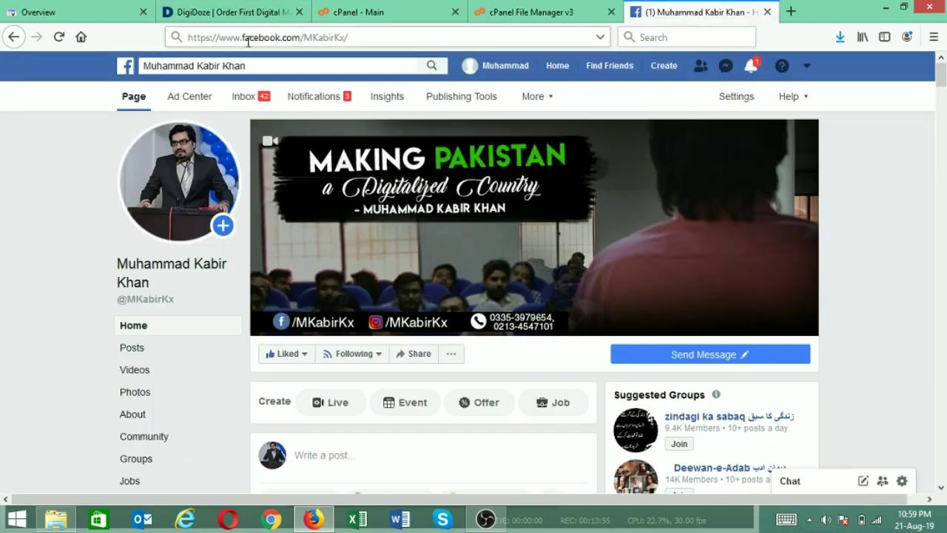